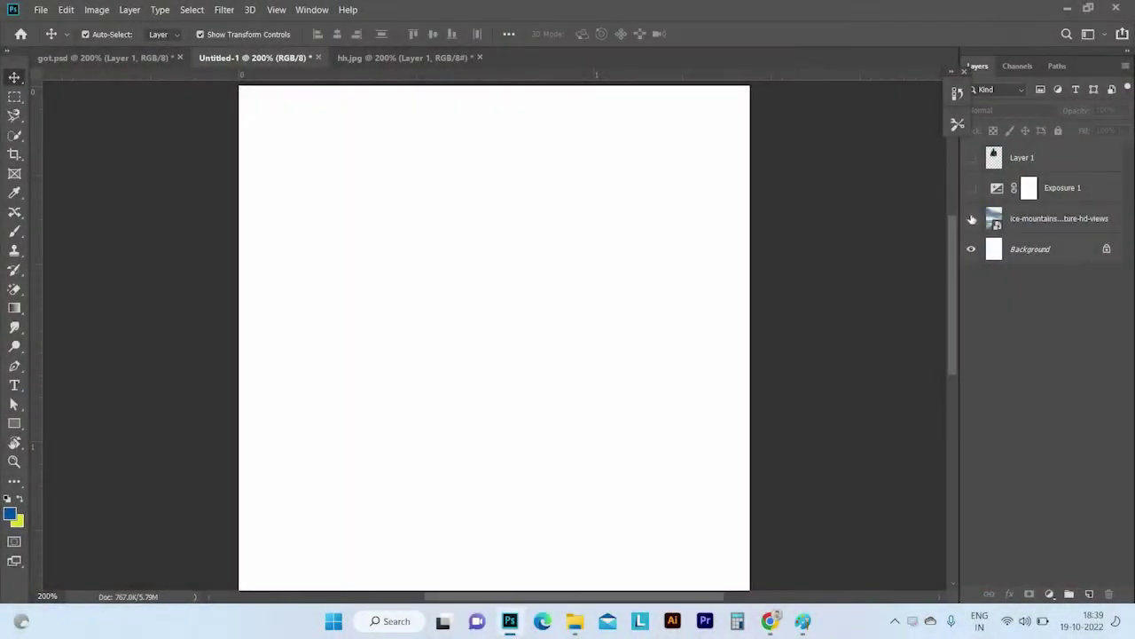
- Turn on visibility of the ice-mountains layer so the icy backdrop shows
click(971, 218)
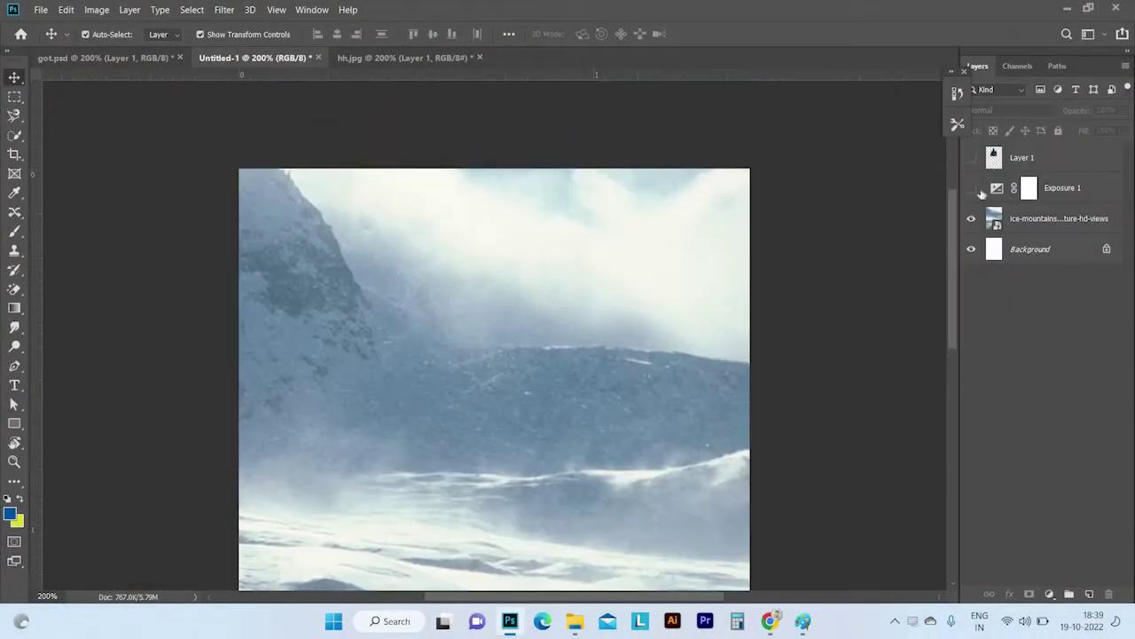
- Show Exposure 1 and Layer 1, nudging the ice-blue figure up and right
click(972, 189)
click(971, 158)
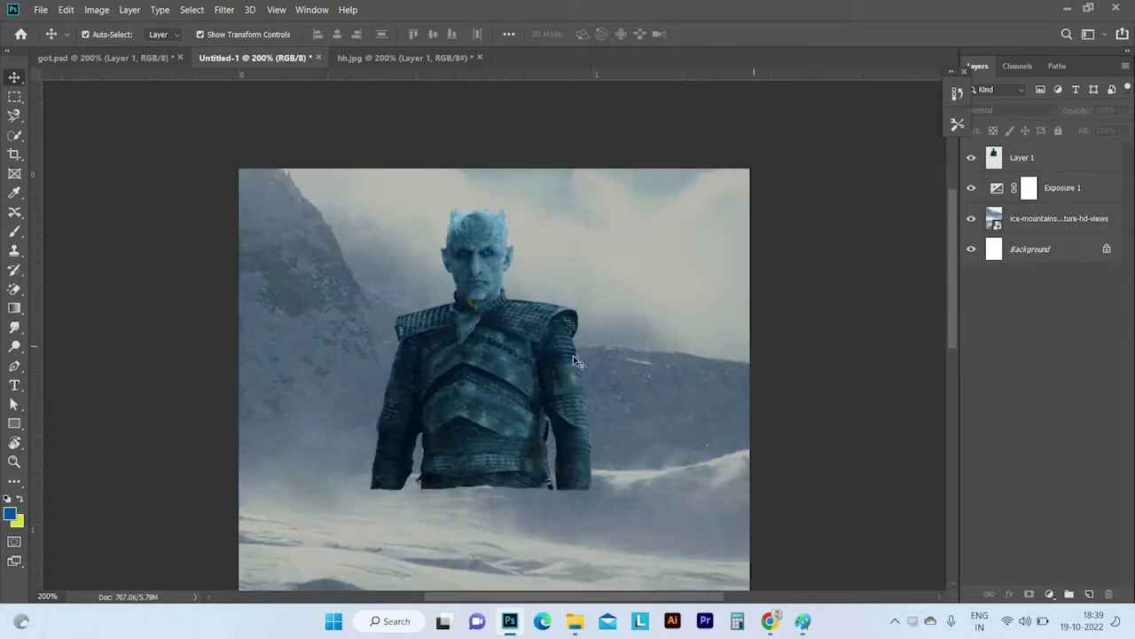
scroll(147, 129, down, 2)
drag(489, 284, 494, 278)
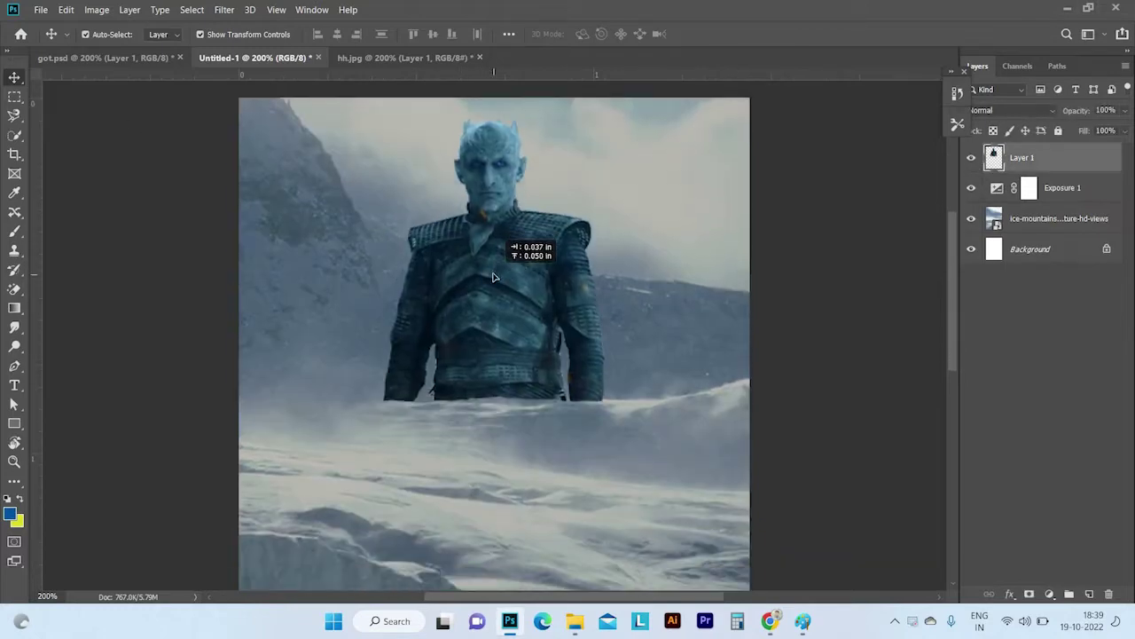
- Place the dark-cloaked swordsman cut-out and shrink it to about half size
click(681, 290)
click(575, 621)
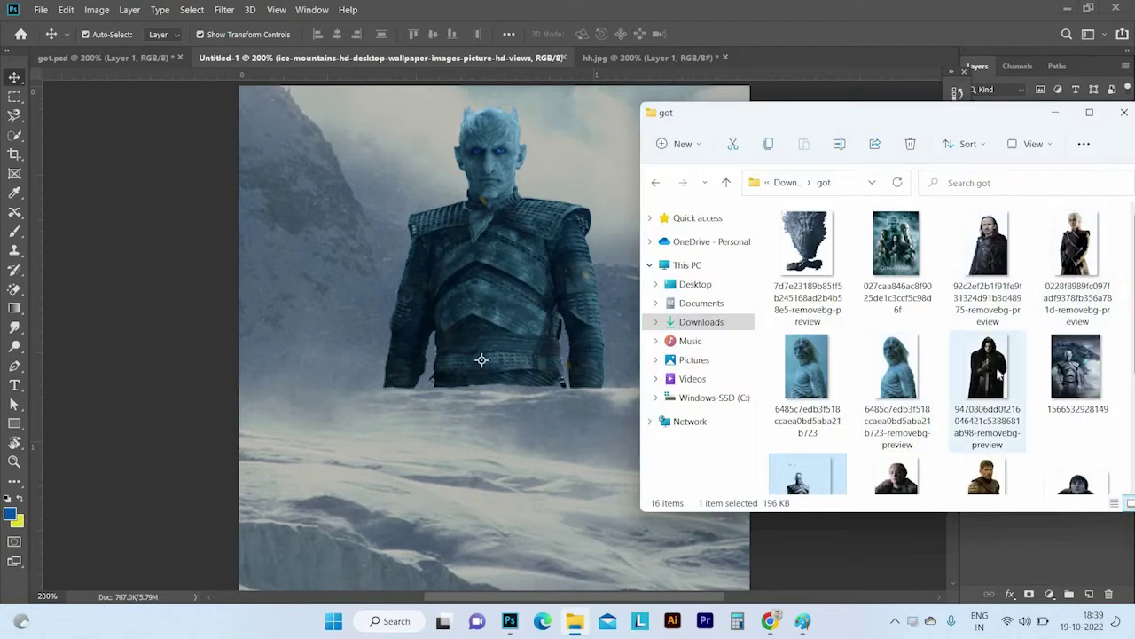
drag(1000, 375, 507, 367)
scroll(719, 178, up, 3)
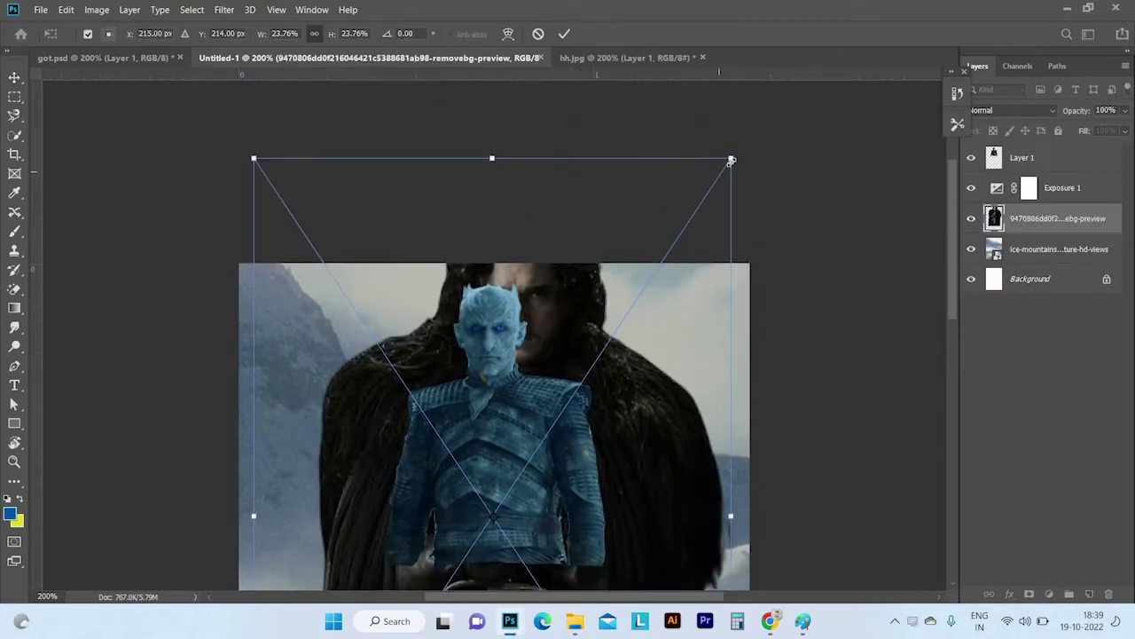
mouse_move(730, 160)
mouse_down()
mouse_move(393, 462)
mouse_move(470, 391)
mouse_up()
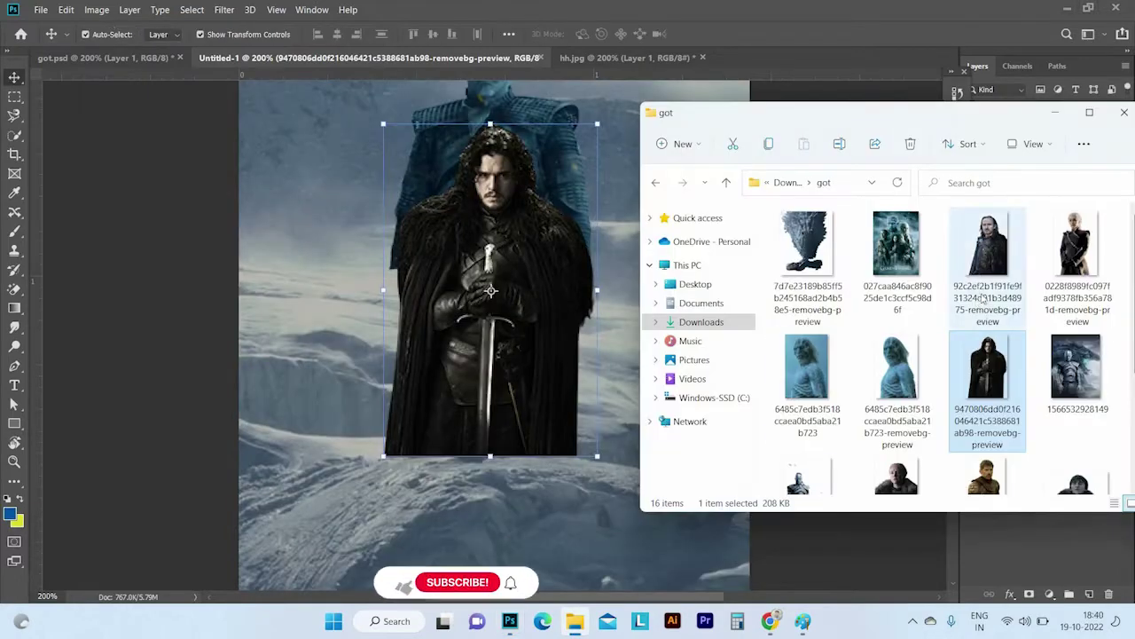
- Add the white-haired woman at about 9%, flipped horizontally, beside the swordsman and behind the ice-blue figure
drag(1076, 258, 528, 277)
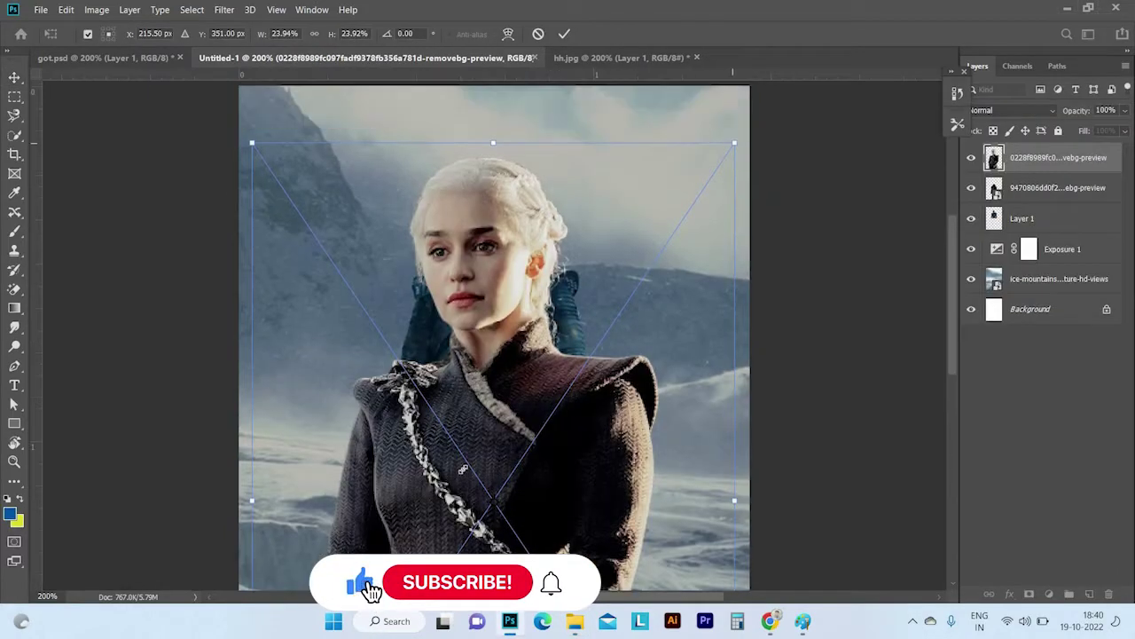
drag(734, 142, 425, 372)
mouse_move(377, 532)
mouse_down()
mouse_move(565, 280)
mouse_move(597, 186)
mouse_up()
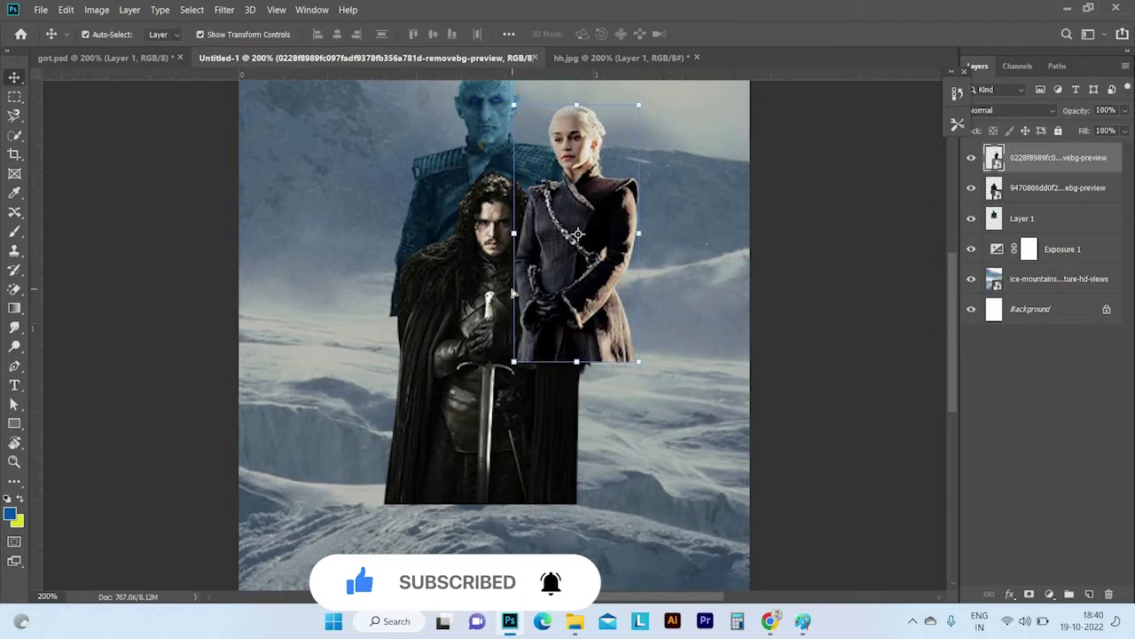
right_click(547, 293)
click(568, 462)
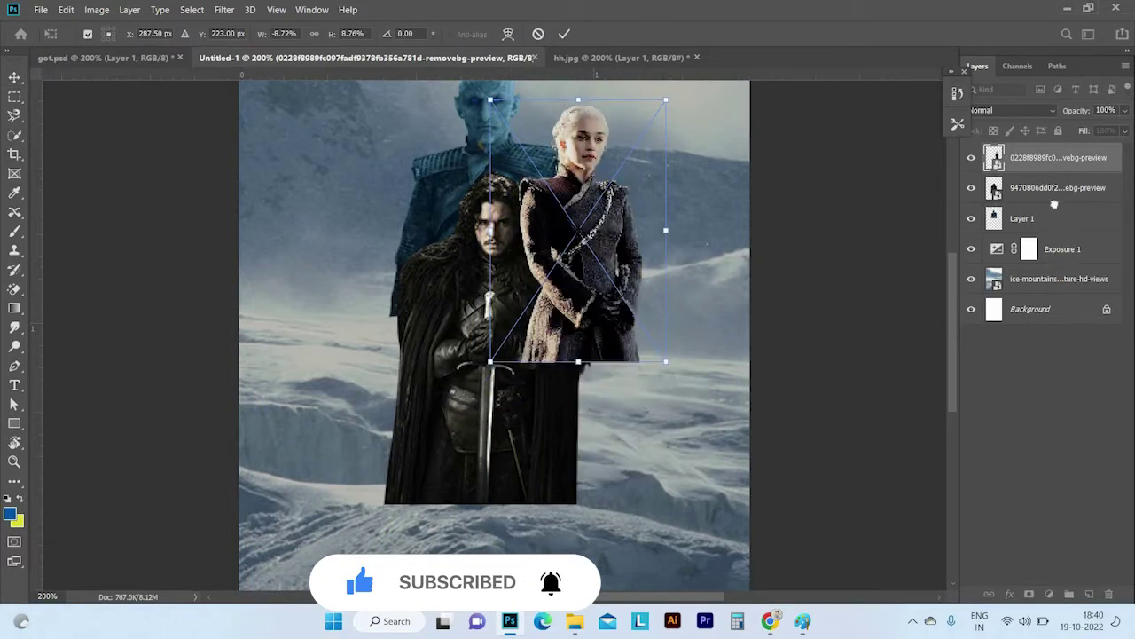
drag(1054, 204, 1056, 229)
scroll(1006, 404, up, 2)
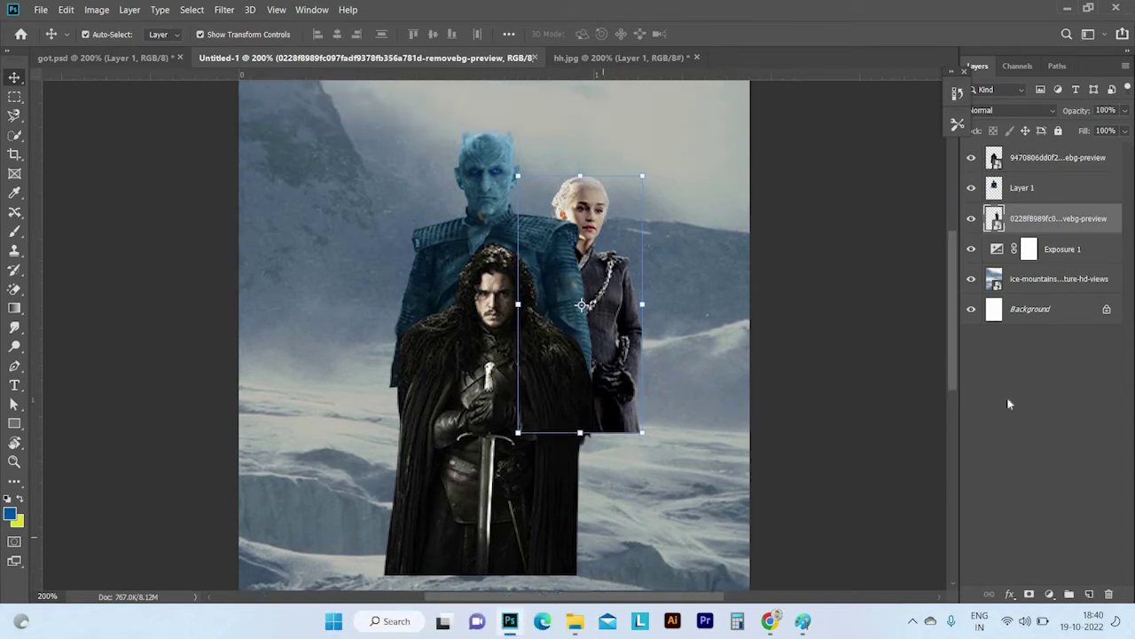
key(ctrl+v)
- Stack the swordsman above the armoured man and nudge the armoured man into place
scroll(712, 322, down, 4)
drag(619, 299, 618, 306)
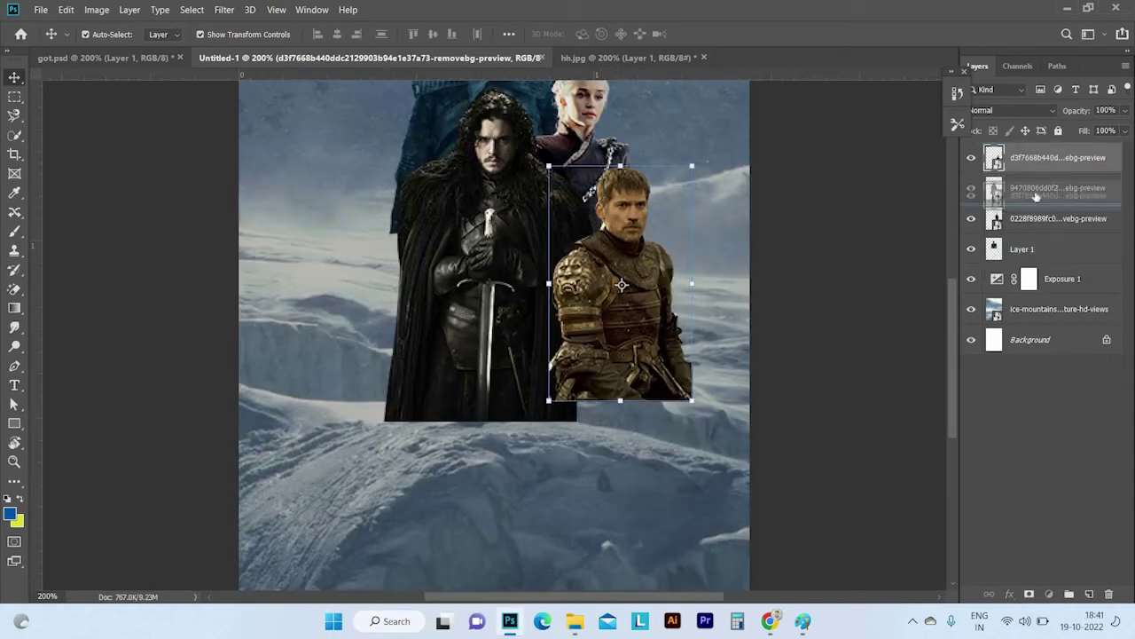
drag(1036, 195, 1036, 160)
scroll(494, 335, up, 1)
drag(621, 337, 614, 359)
scroll(494, 335, up, 2)
- Place the young man at about 6.7% behind the swordsman's head
click(575, 621)
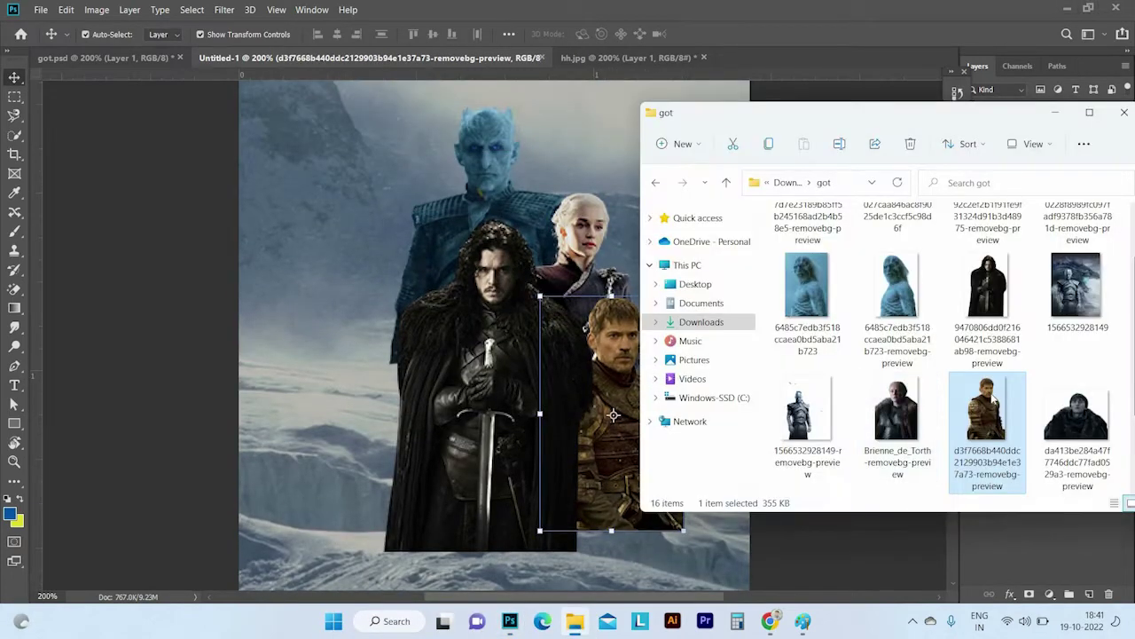
click(1077, 408)
mouse_move(1076, 408)
mouse_down()
mouse_move(494, 337)
mouse_move(466, 313)
mouse_move(490, 288)
mouse_up()
drag(555, 371, 504, 333)
drag(439, 241, 452, 253)
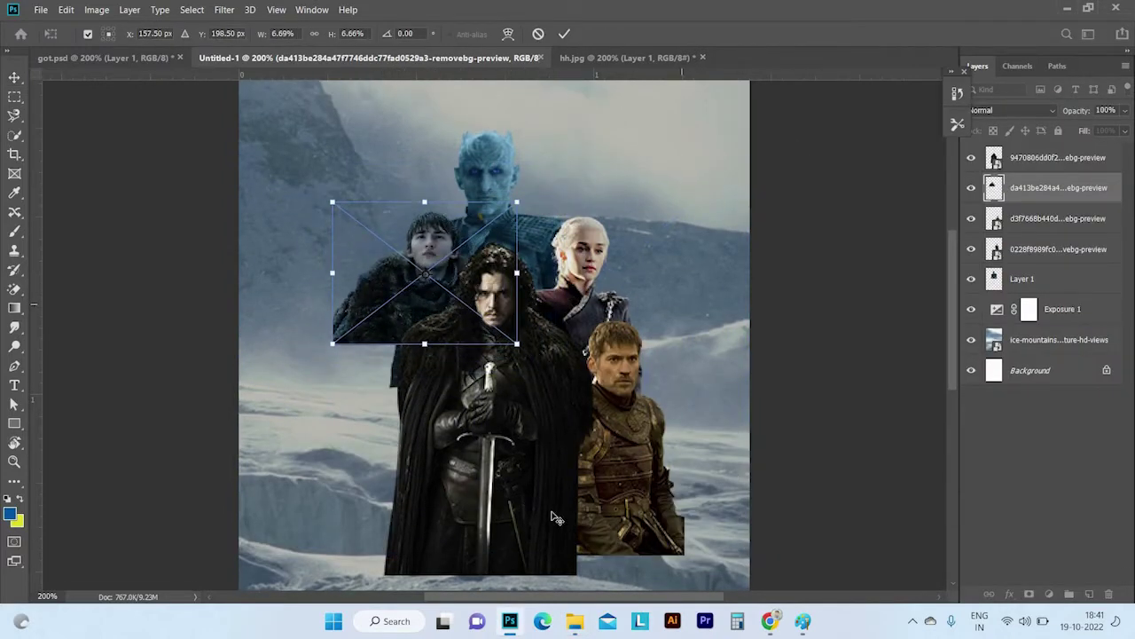
key(Return)
scroll(772, 385, down, 1)
- Place the red-haired woman at about 9% to the left of the swordsman
click(575, 621)
drag(988, 368, 683, 240)
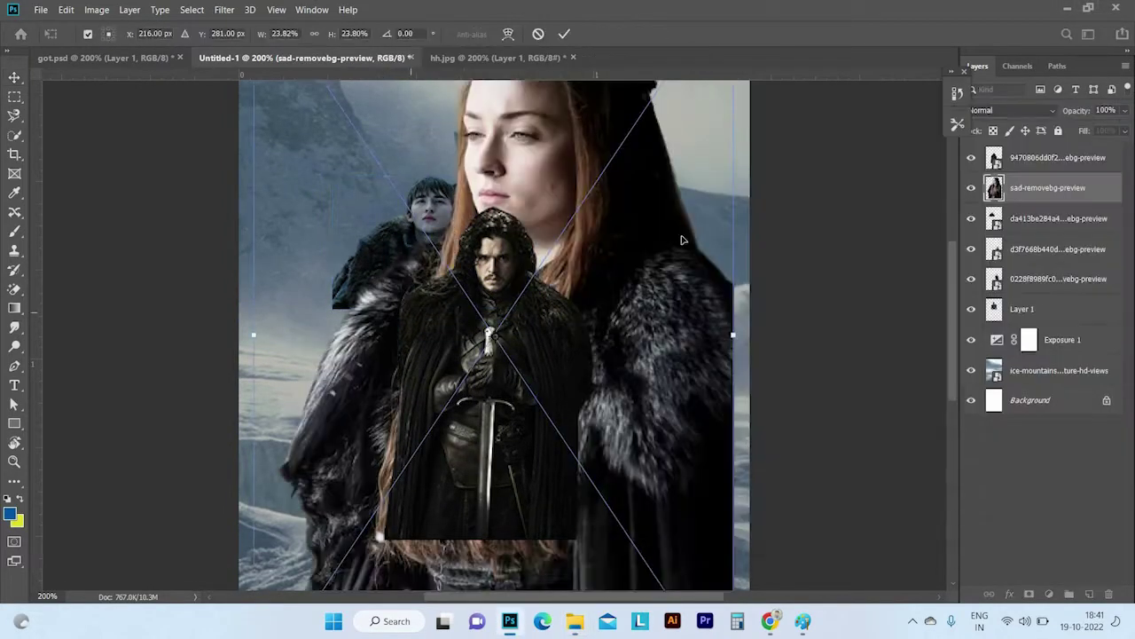
drag(733, 81, 435, 317)
drag(357, 464, 362, 288)
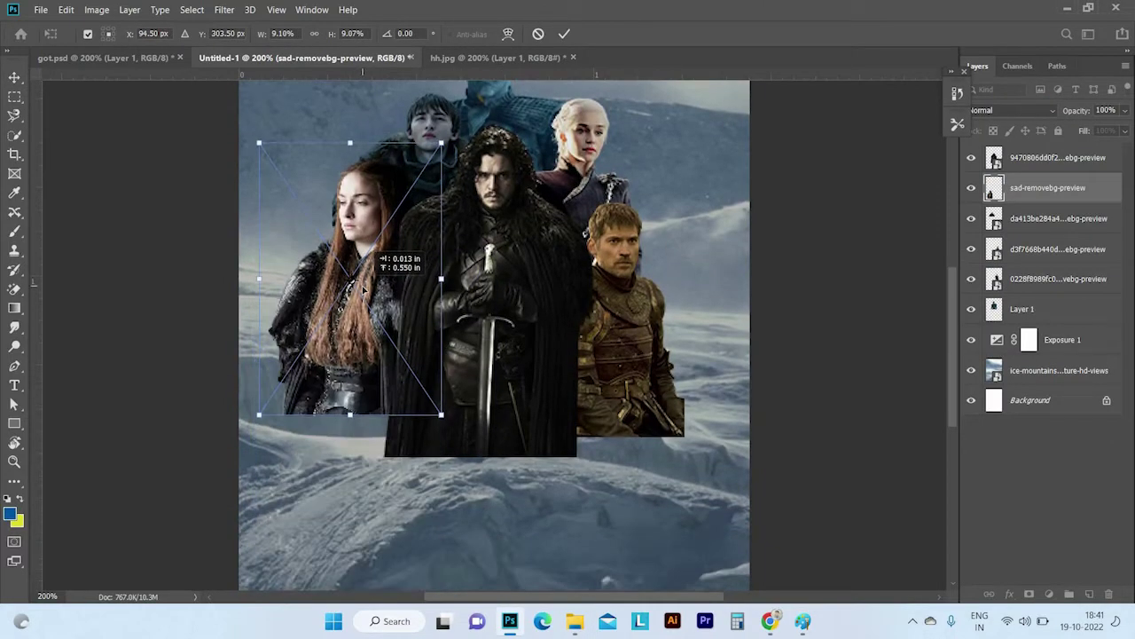
scroll(362, 288, up, 2)
drag(260, 210, 255, 203)
drag(432, 223, 449, 218)
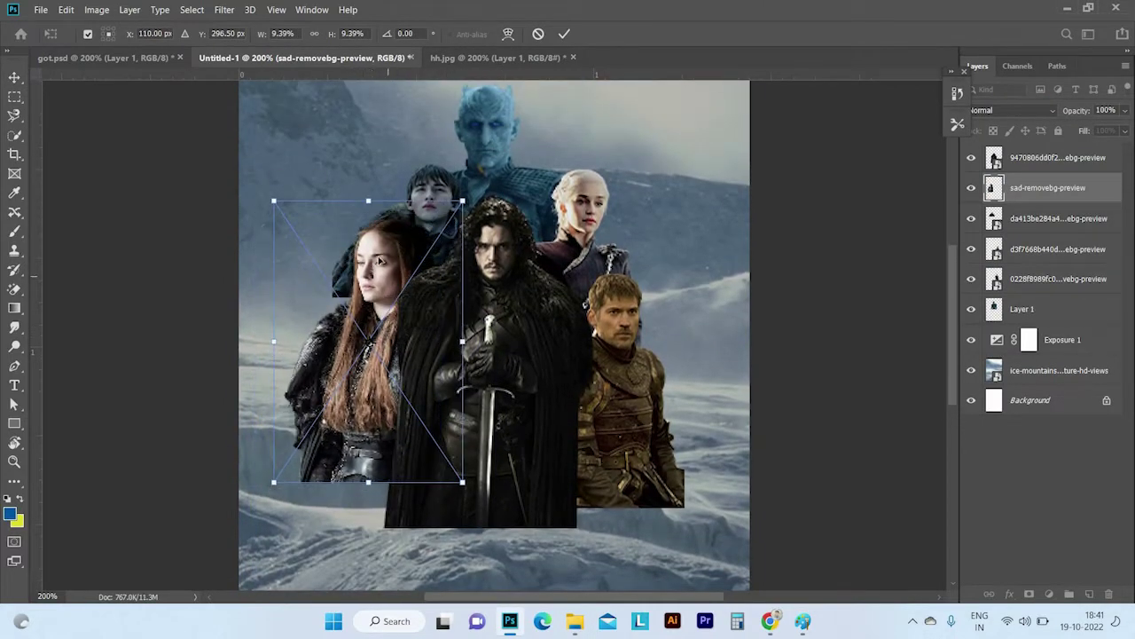
drag(376, 260, 365, 286)
key(Return)
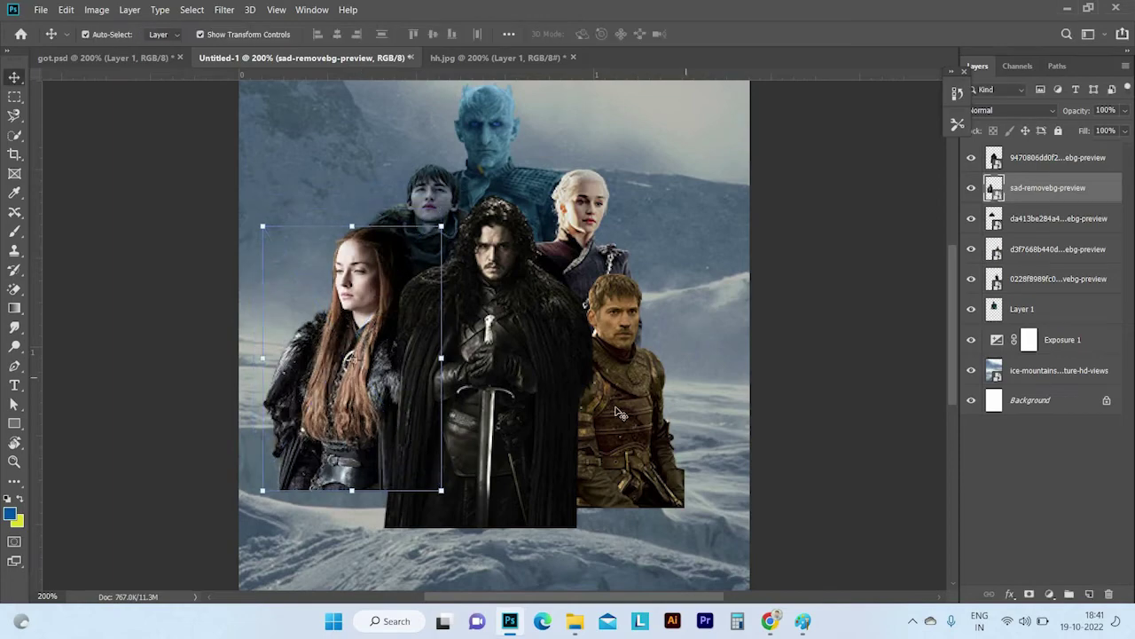
scroll(621, 413, down, 3)
- Place and scale down the girl in the brown tunic
click(575, 621)
drag(899, 432, 497, 373)
mouse_move(495, 479)
mouse_down()
mouse_move(390, 477)
mouse_move(351, 409)
mouse_up()
drag(350, 337, 355, 312)
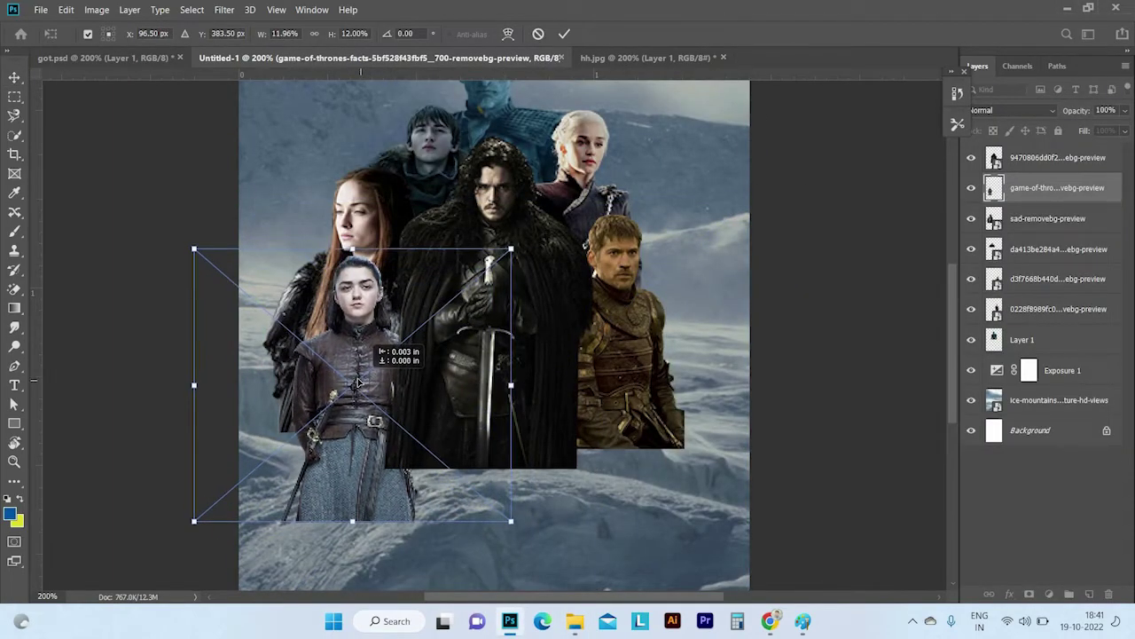
key(Return)
scroll(345, 342, down, 1)
click(575, 621)
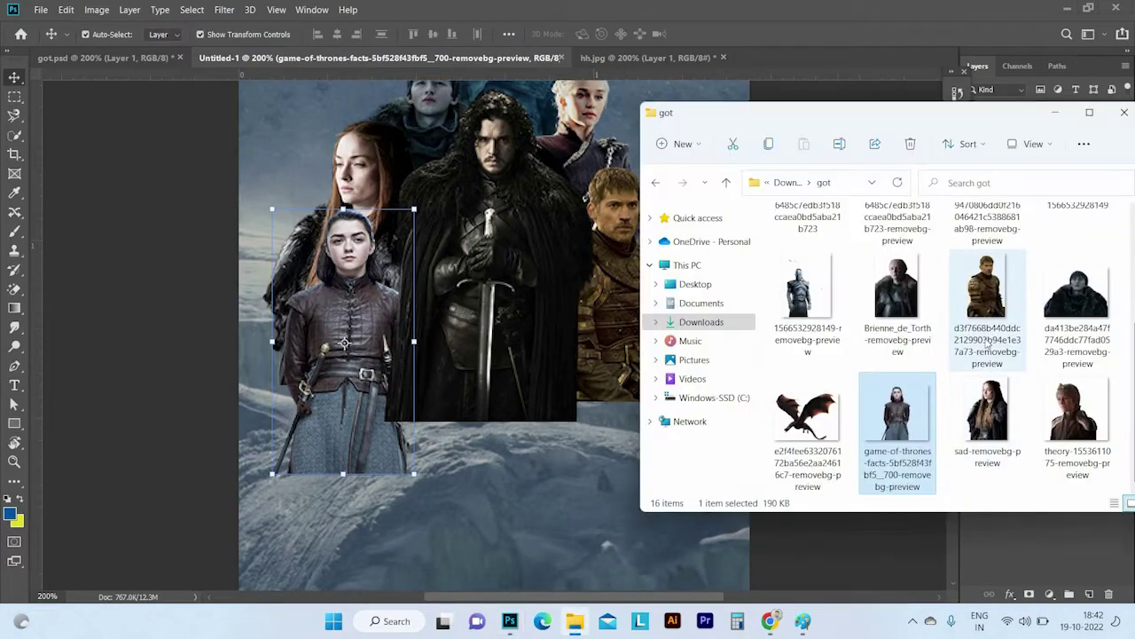
- Place the pale ice creature, scaled down behind the swordsman and lower in the layer stack
scroll(896, 355, down, 3)
drag(403, 237, 403, 237)
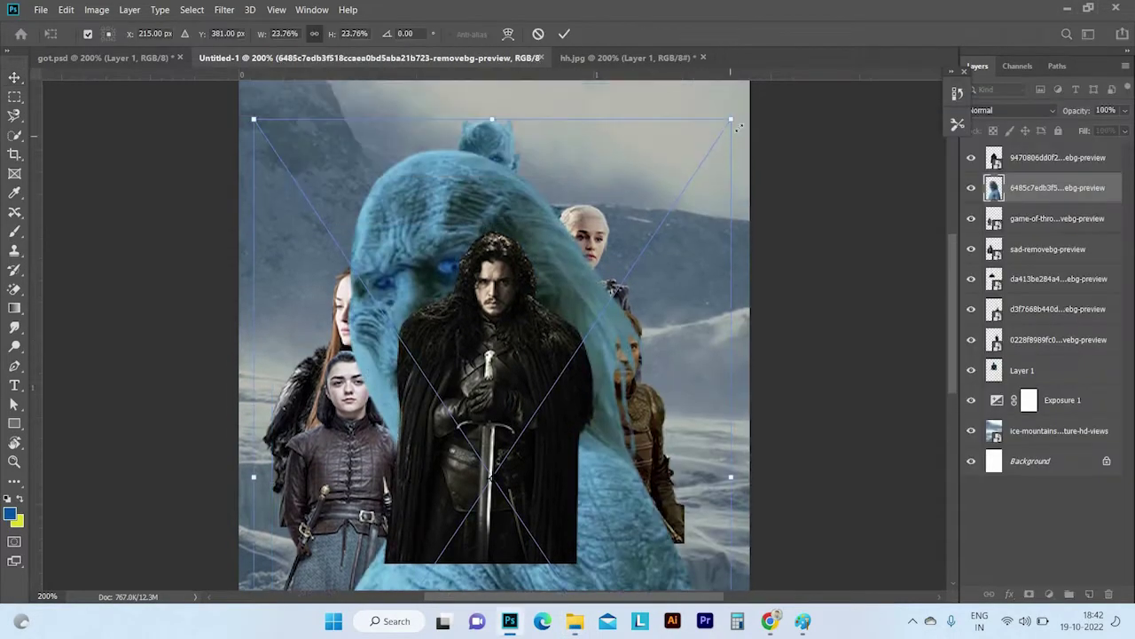
drag(736, 586, 497, 293)
mouse_move(479, 204)
mouse_down()
mouse_move(385, 554)
mouse_move(454, 227)
mouse_move(426, 133)
mouse_up()
key(Return)
scroll(454, 227, up, 2)
drag(1056, 187, 1055, 339)
- Add the bearded man, shrunk and flipped horizontally, behind the white-haired woman
key(alt+Tab)
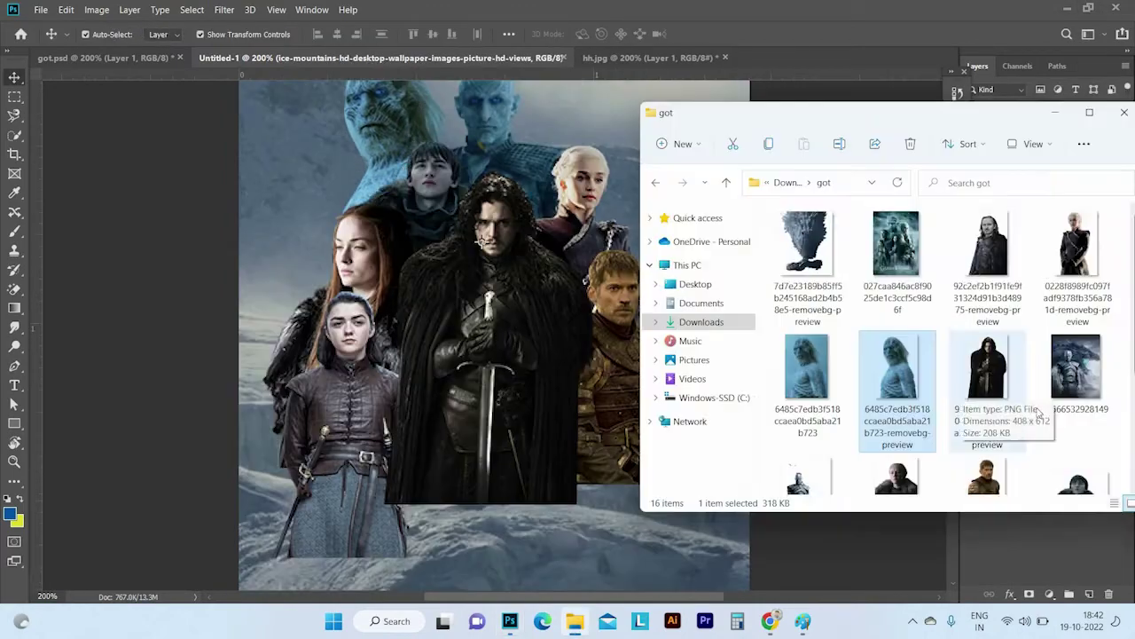
drag(988, 391, 724, 194)
drag(253, 118, 461, 320)
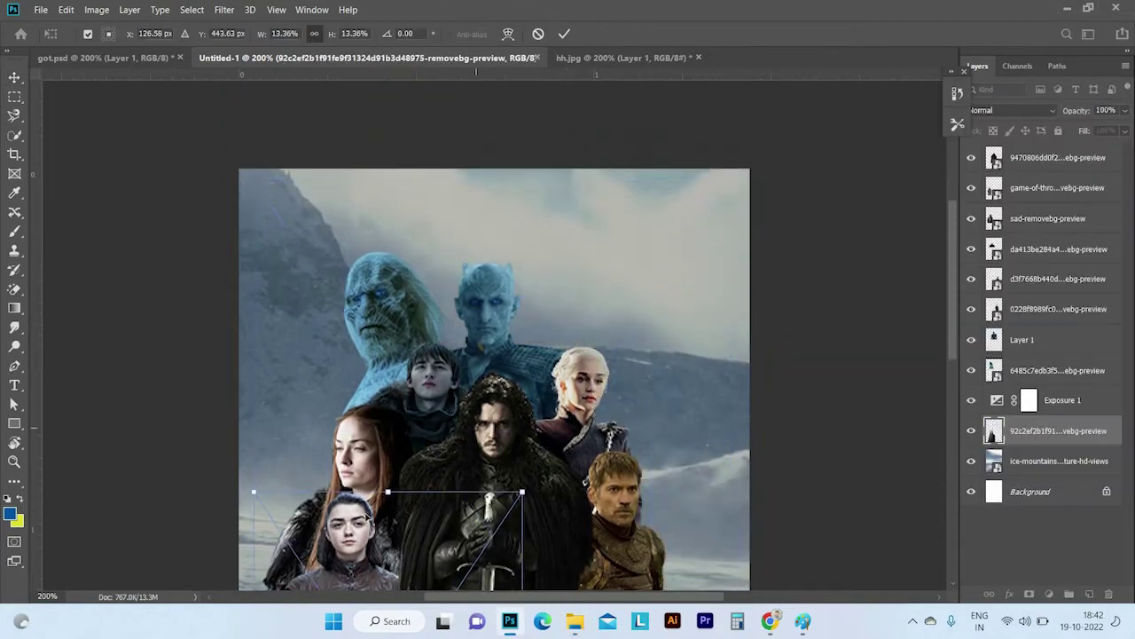
drag(585, 399, 613, 266)
right_click(647, 186)
click(664, 357)
drag(710, 449, 643, 315)
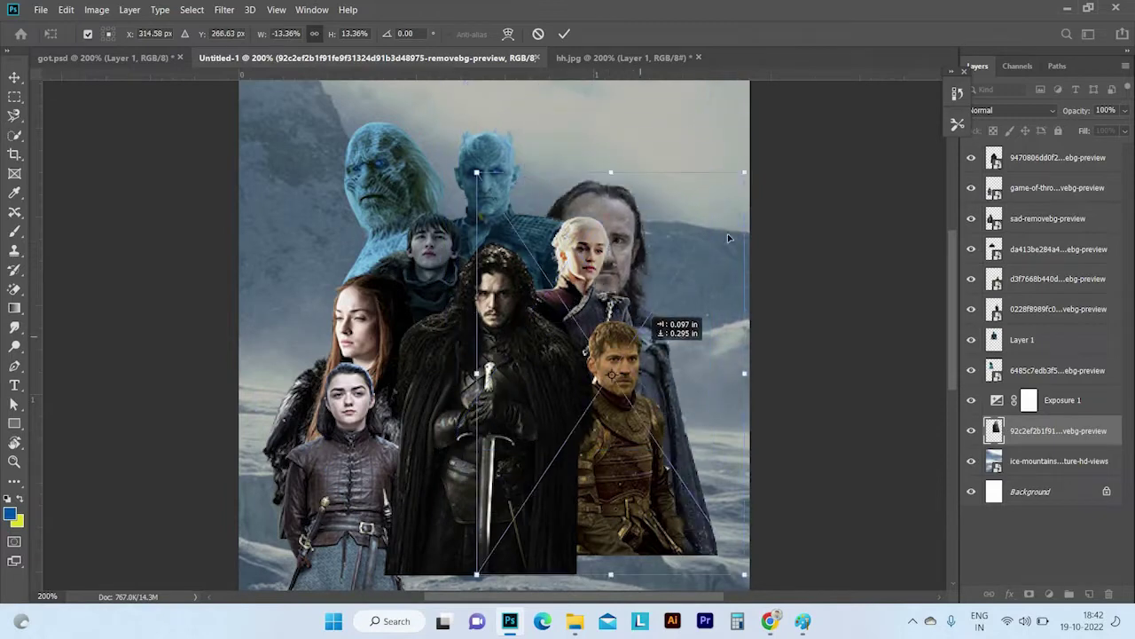
mouse_move(590, 443)
mouse_down()
mouse_move(605, 217)
mouse_move(617, 233)
mouse_up()
- Rescale the ice creature at upper left and enlarge the bearded man
ctrl+click(399, 189)
mouse_move(472, 116)
mouse_down()
mouse_move(511, 154)
mouse_move(417, 164)
mouse_up()
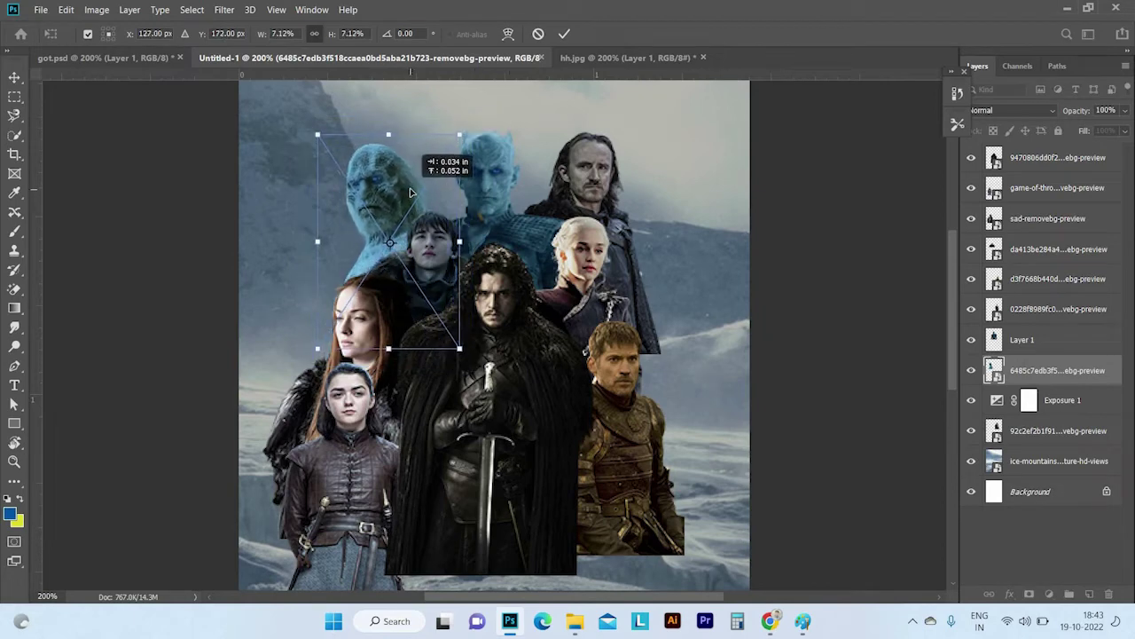
key(Return)
drag(577, 182, 588, 193)
mouse_move(653, 140)
mouse_down()
mouse_move(668, 124)
mouse_move(609, 189)
mouse_up()
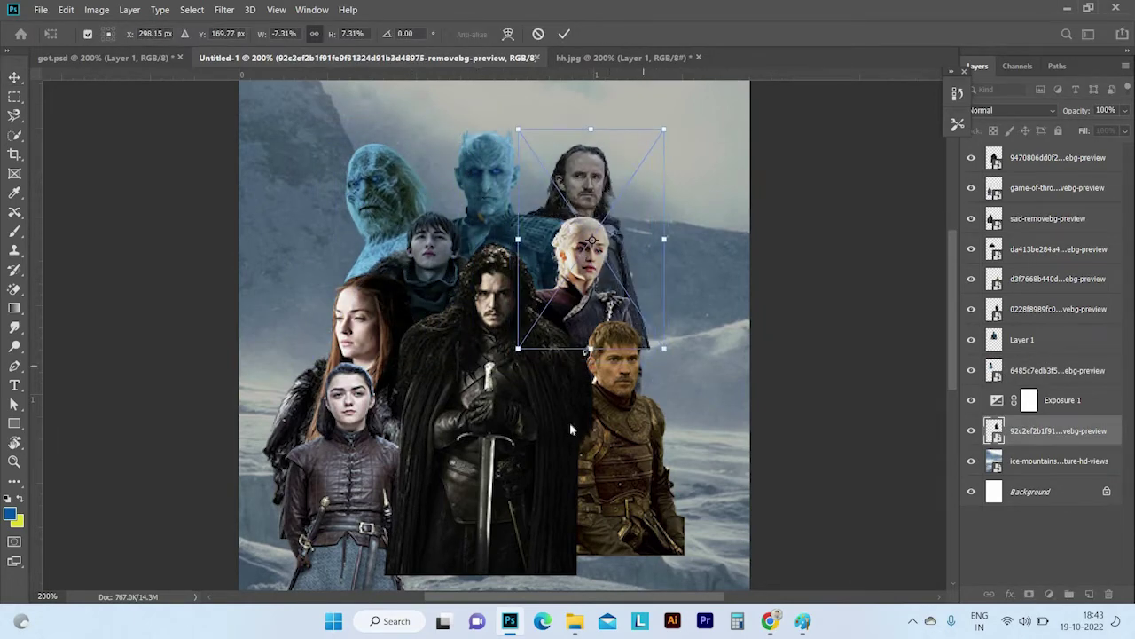
key(Return)
- Enlarge and raise the ice-blue Night King figure at the top
drag(489, 190, 583, 210)
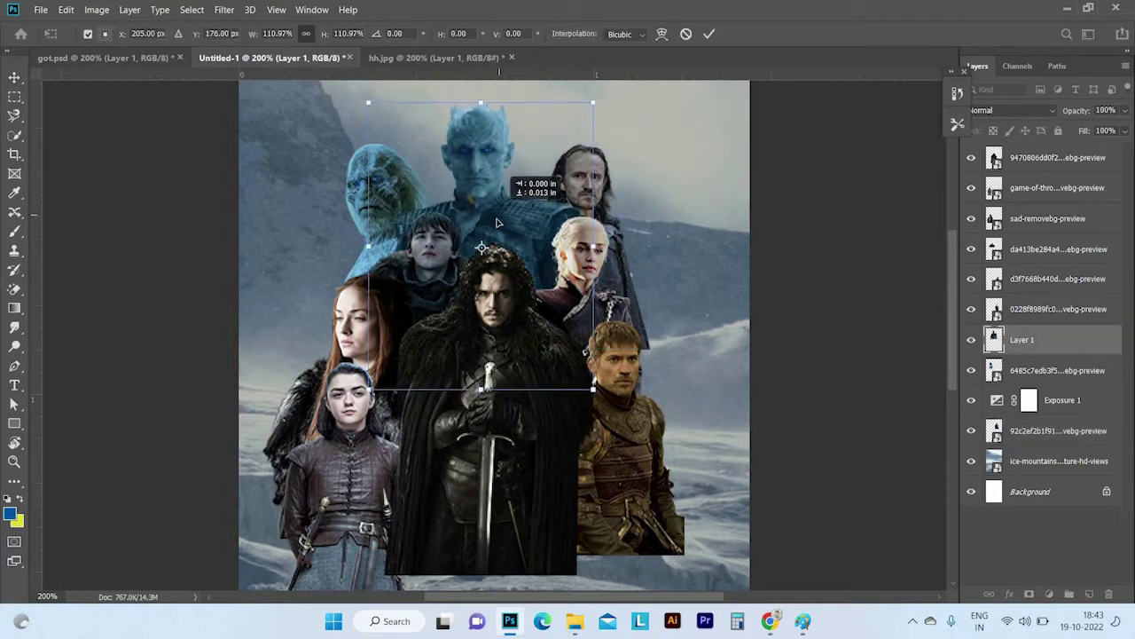
key(Return)
click(709, 335)
scroll(710, 330, down, 3)
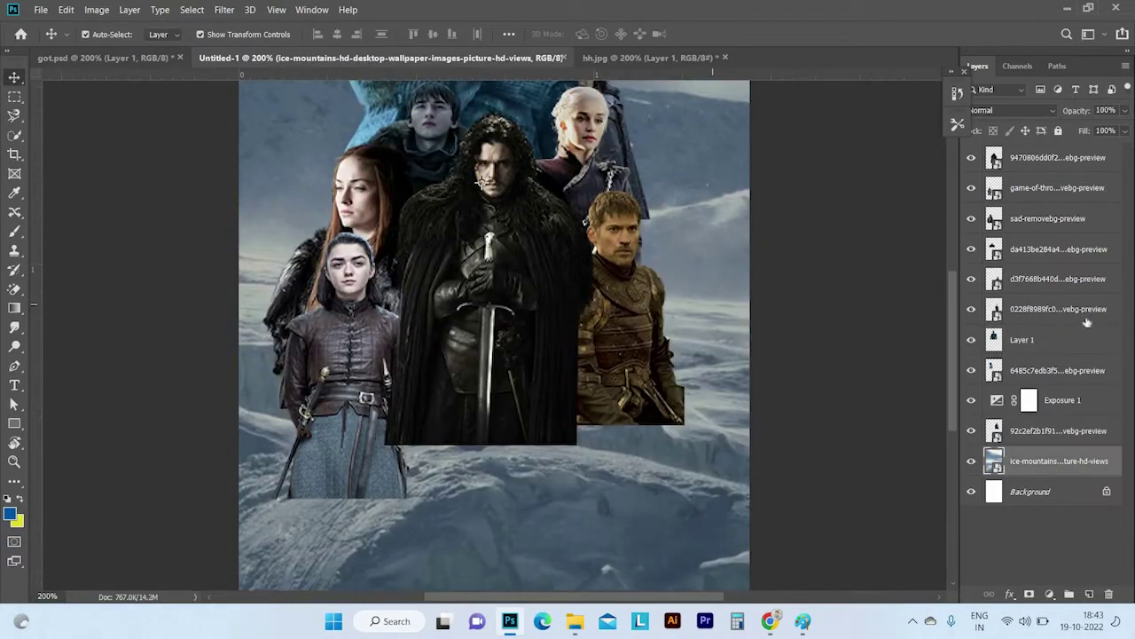
- Refine Jon Snow into a masked copy, paint him back in, and delete the original
click(159, 10)
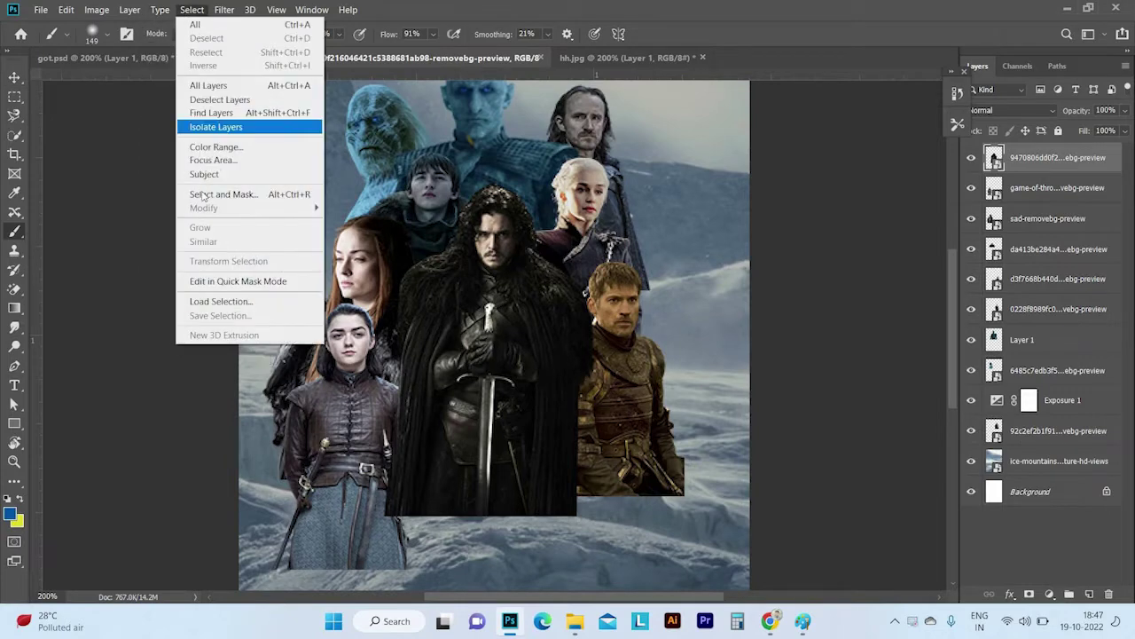
click(213, 195)
key(Return)
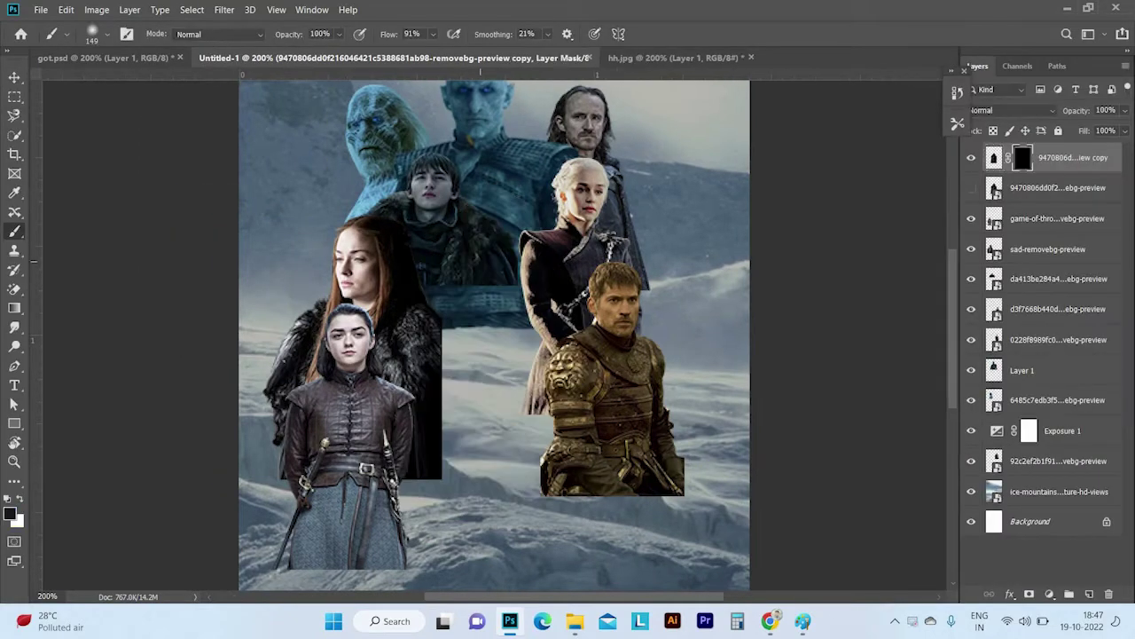
drag(497, 204, 528, 311)
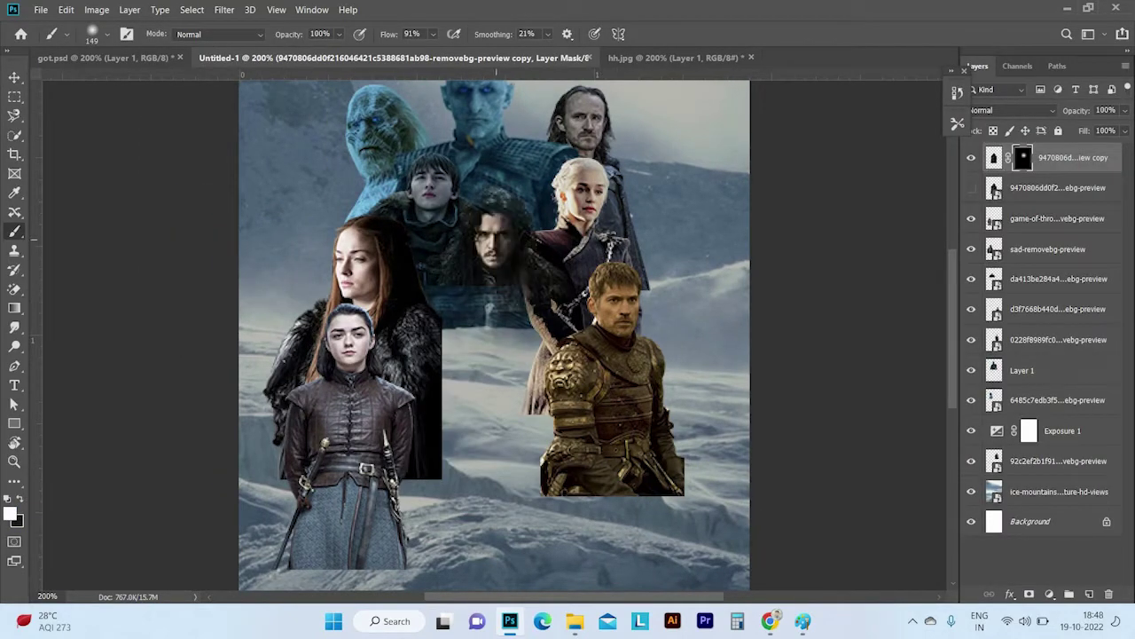
drag(443, 293, 532, 417)
drag(462, 373, 497, 497)
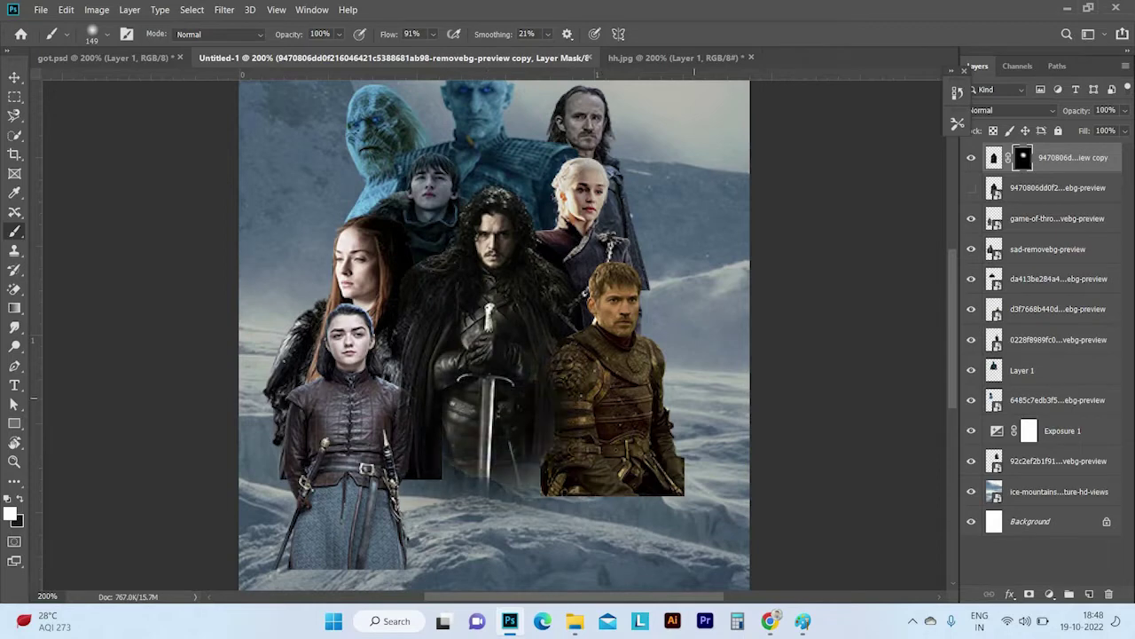
drag(1084, 502, 1108, 593)
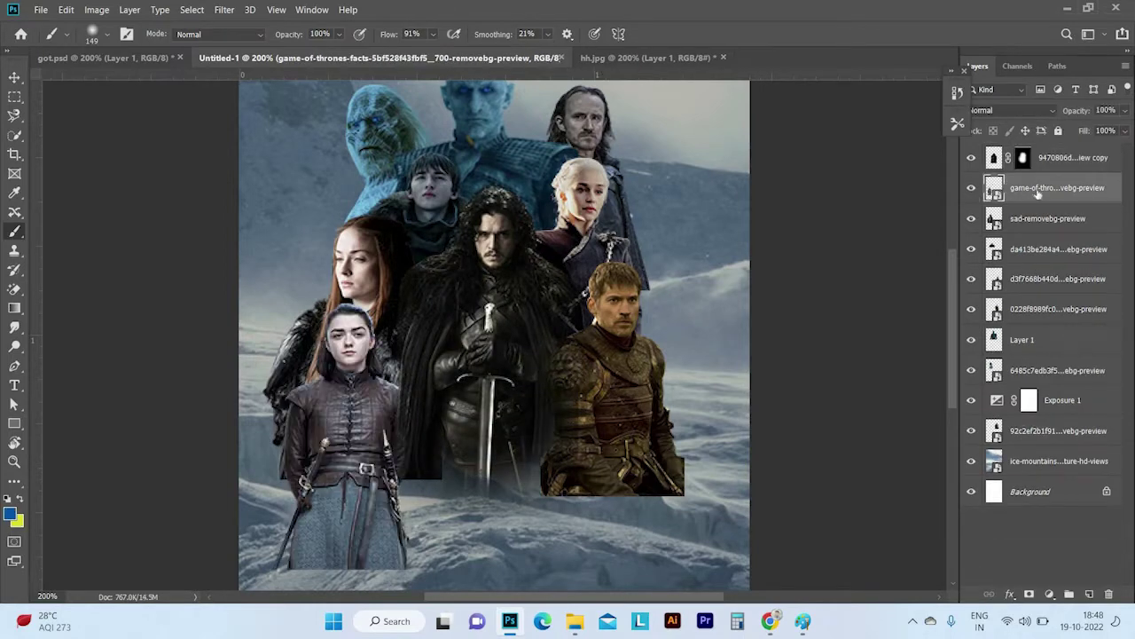
- Turn the game-of-thrones and d3f7668b cutouts into masked copies, deleting the leftover original
click(192, 9)
click(266, 193)
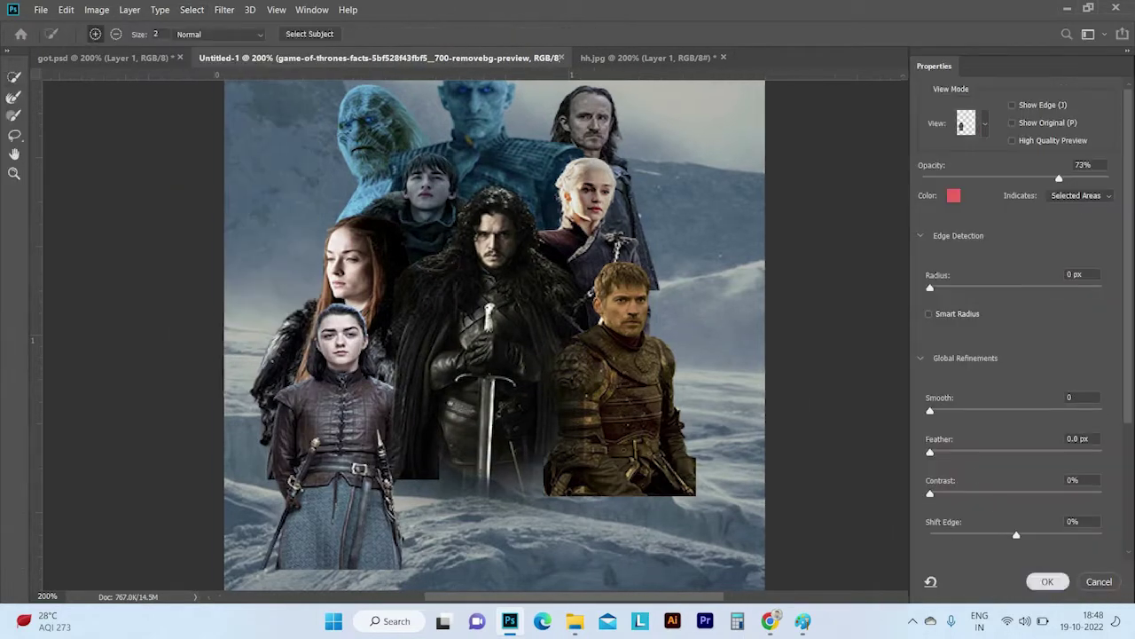
key(Return)
scroll(340, 339, down, 2)
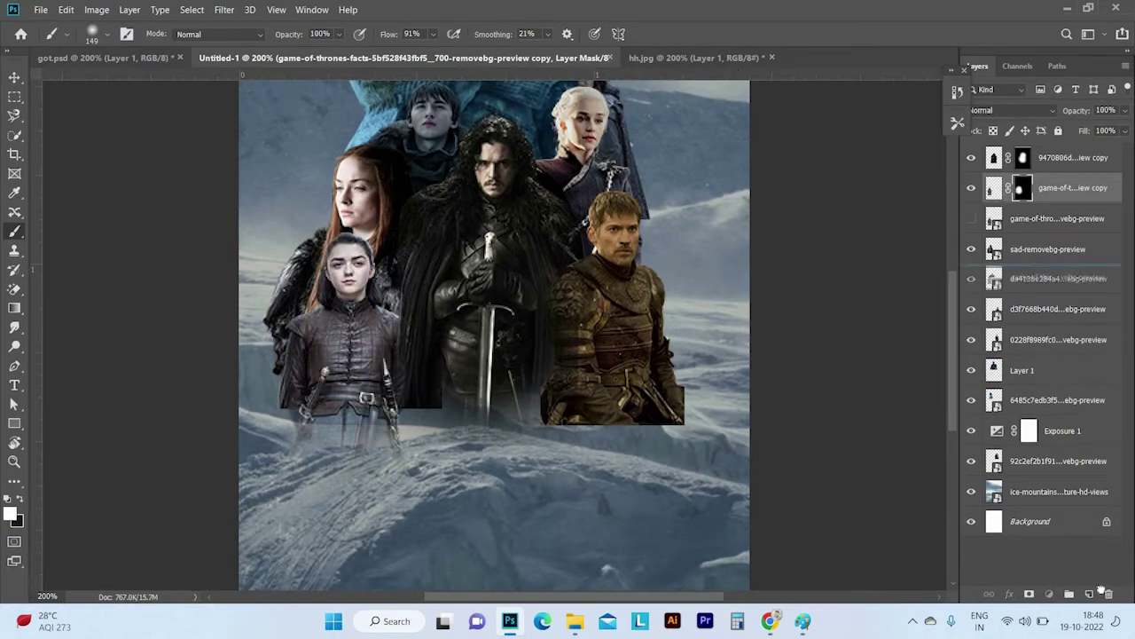
drag(1100, 590, 1108, 593)
click(192, 10)
click(266, 192)
key(Return)
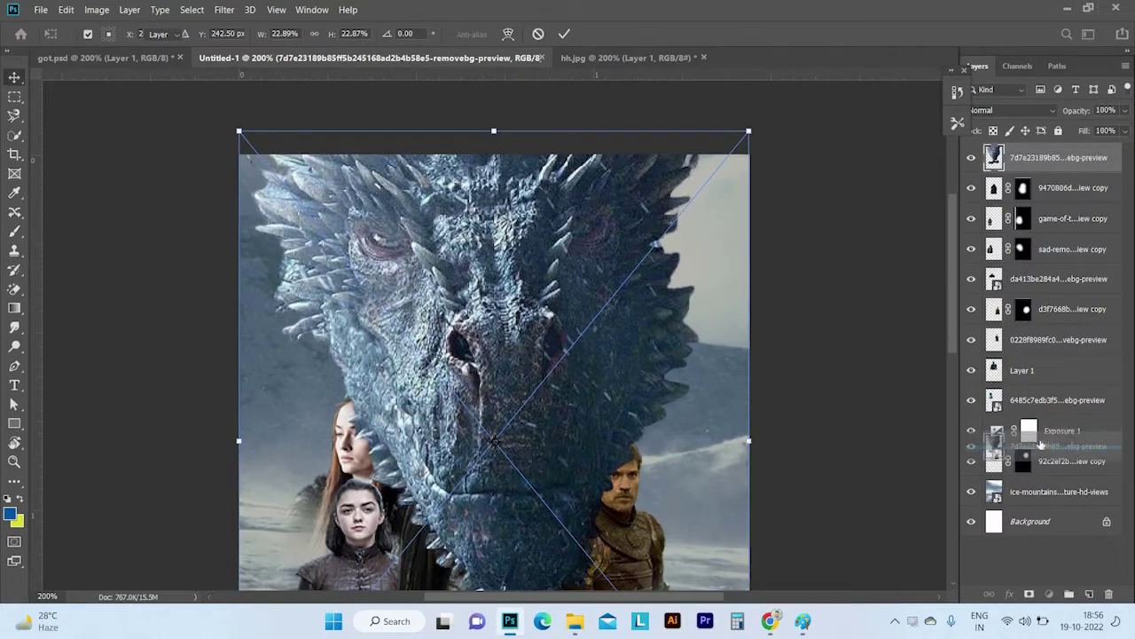
- Place and scale the dragon image, moving its layer beneath the Night King
drag(1040, 444, 1040, 445)
mouse_move(748, 132)
mouse_down()
mouse_move(705, 226)
mouse_move(748, 183)
mouse_up()
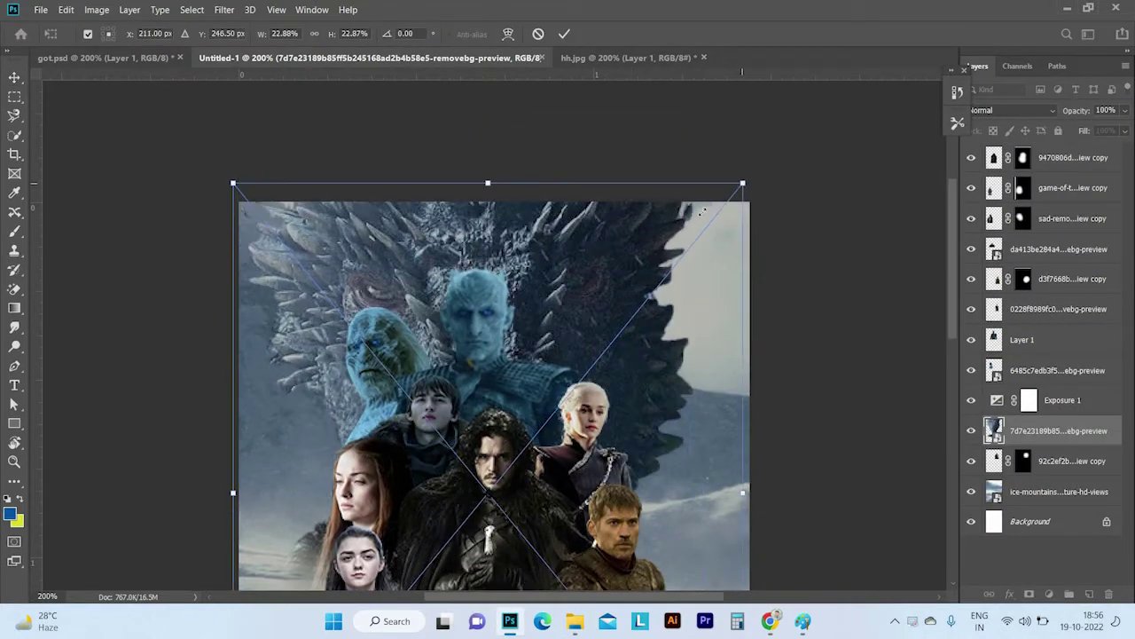
mouse_move(652, 229)
mouse_down()
mouse_move(668, 215)
mouse_move(656, 201)
mouse_up()
key(Return)
drag(1056, 430, 1055, 474)
- Cut the dragon out with Select and Mask and paint it back in behind the Night King
scroll(940, 434, down, 1)
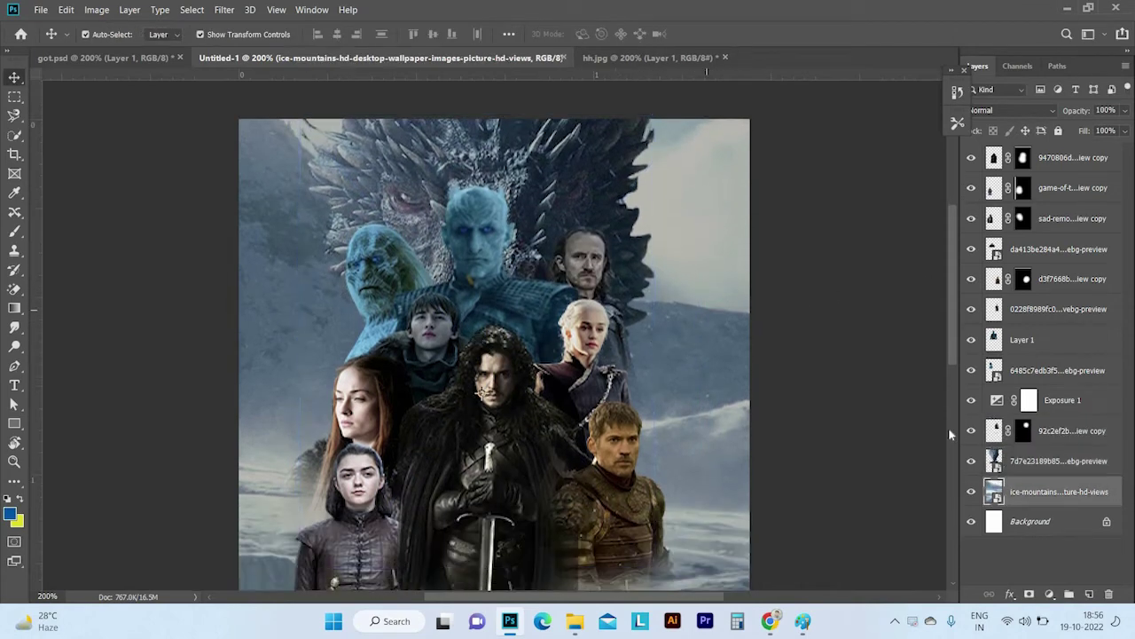
click(1036, 461)
scroll(609, 305, up, 1)
click(191, 9)
click(278, 190)
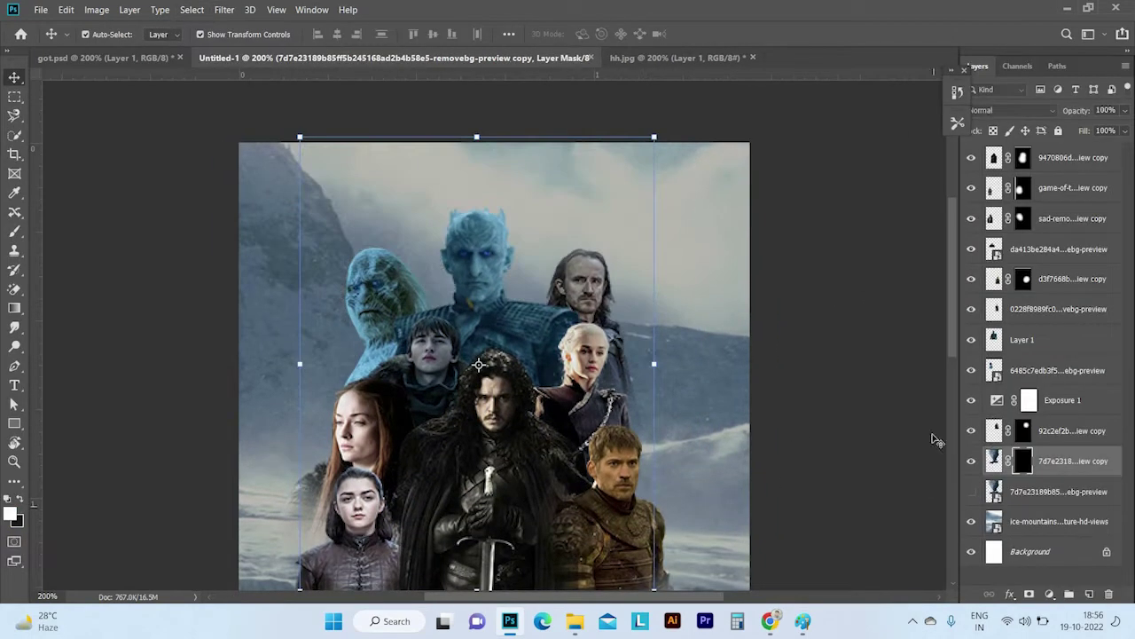
mouse_move(491, 106)
mouse_down()
mouse_move(532, 111)
mouse_move(399, 115)
mouse_move(570, 71)
mouse_up()
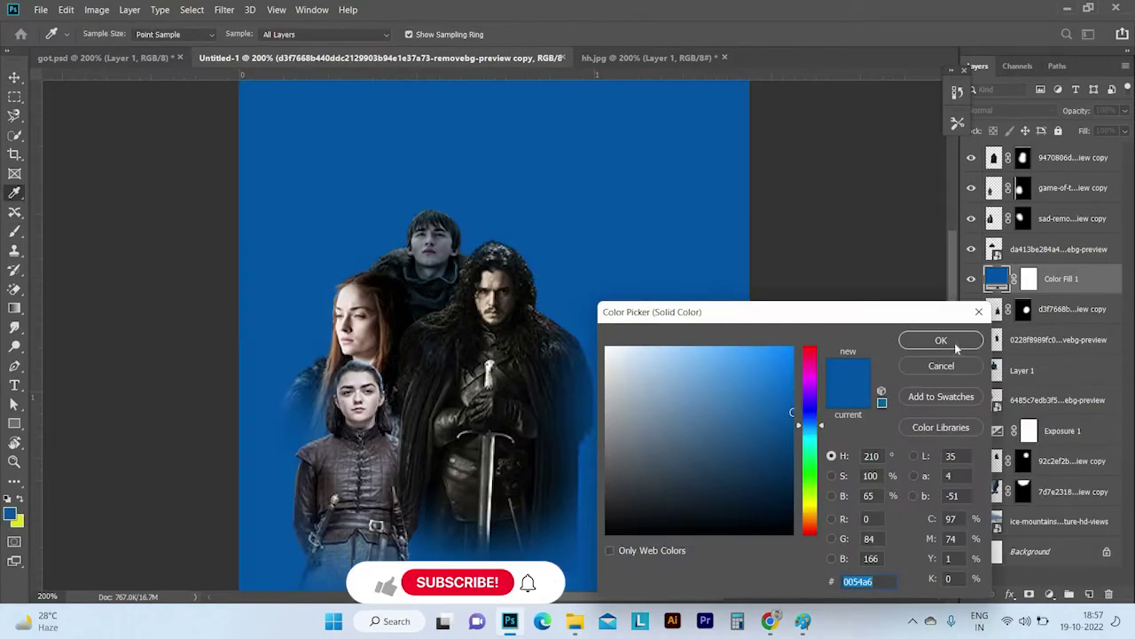
- Invert the fill layer's mask and change its colour to a sampled blue-grey
click(954, 342)
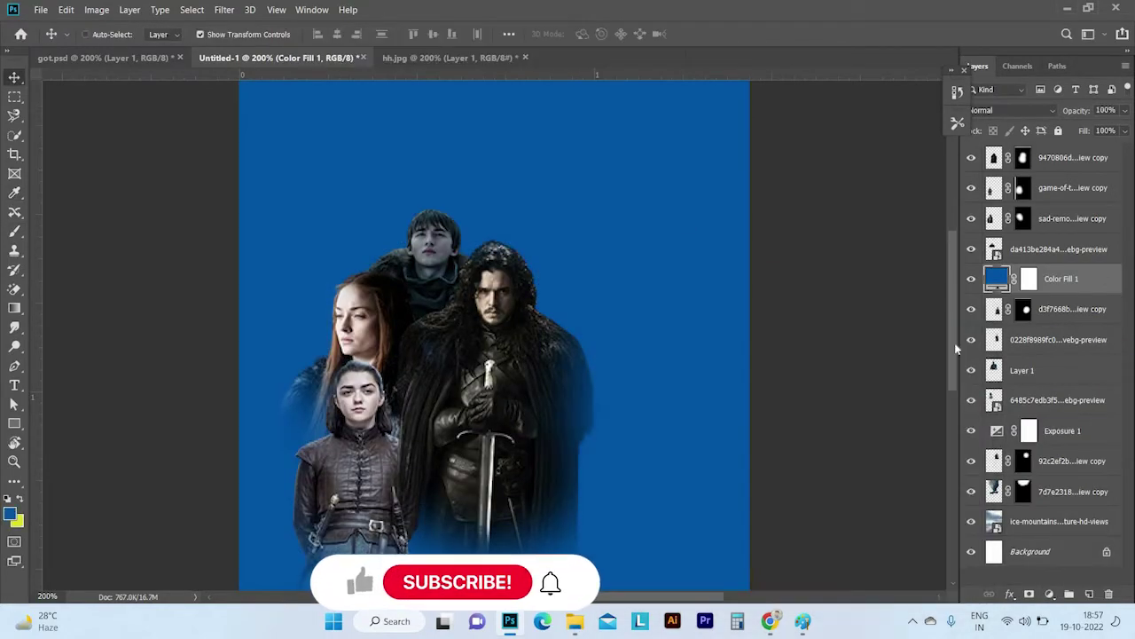
key(ctrl+i)
double_click(996, 278)
click(696, 425)
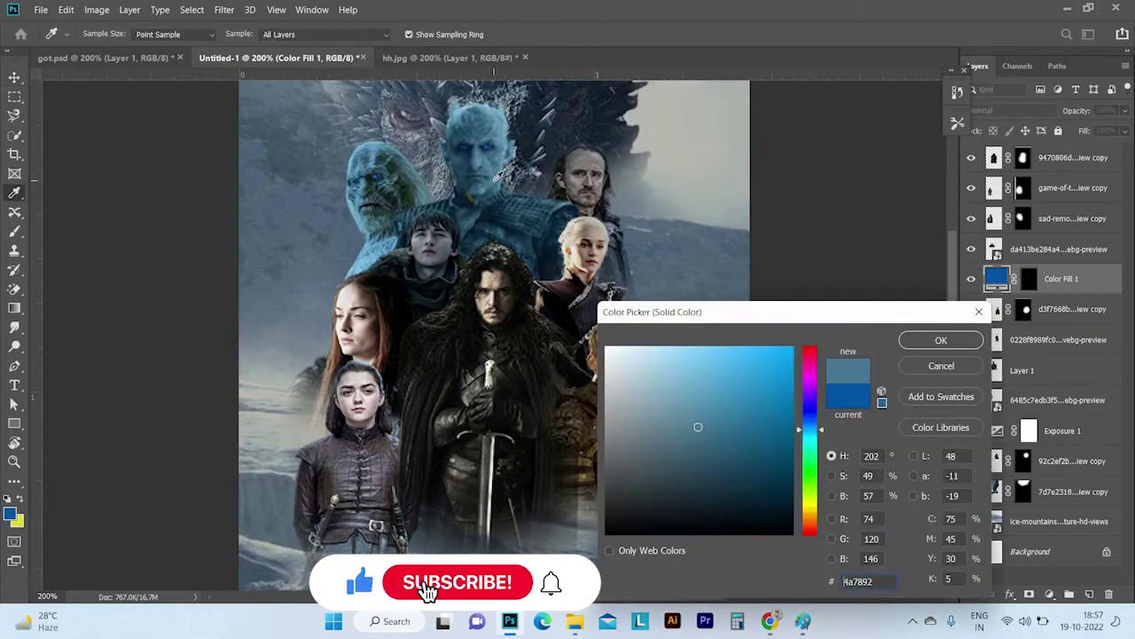
click(943, 337)
- Clip the blue-grey fill to the layer below in Color blend mode
right_click(1003, 289)
right_click(1056, 278)
click(996, 282)
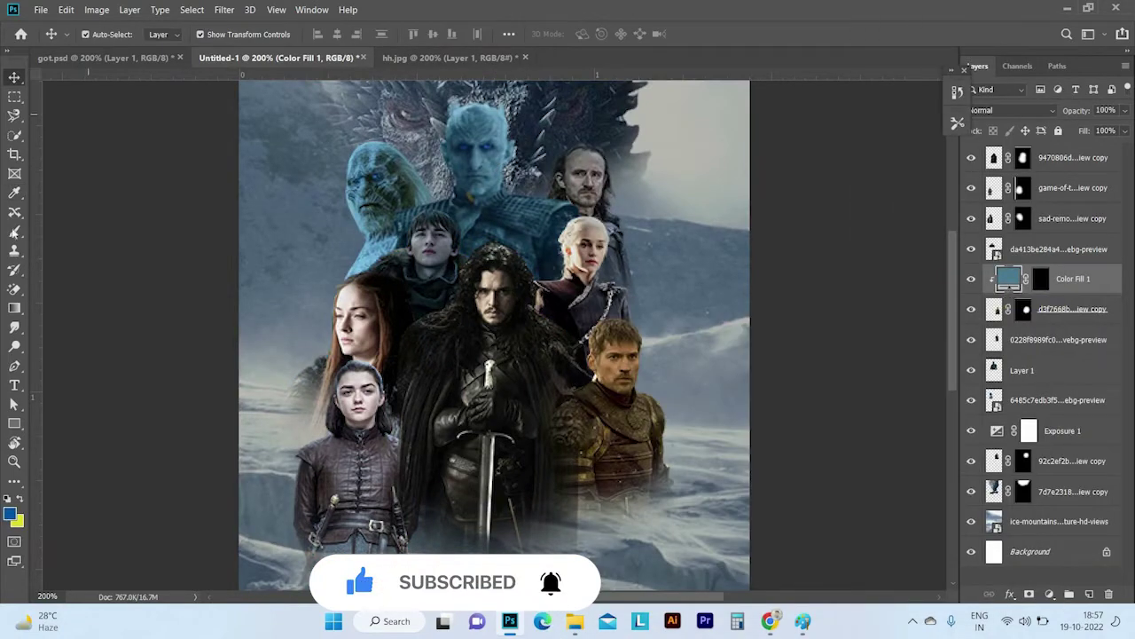
click(1011, 110)
click(994, 460)
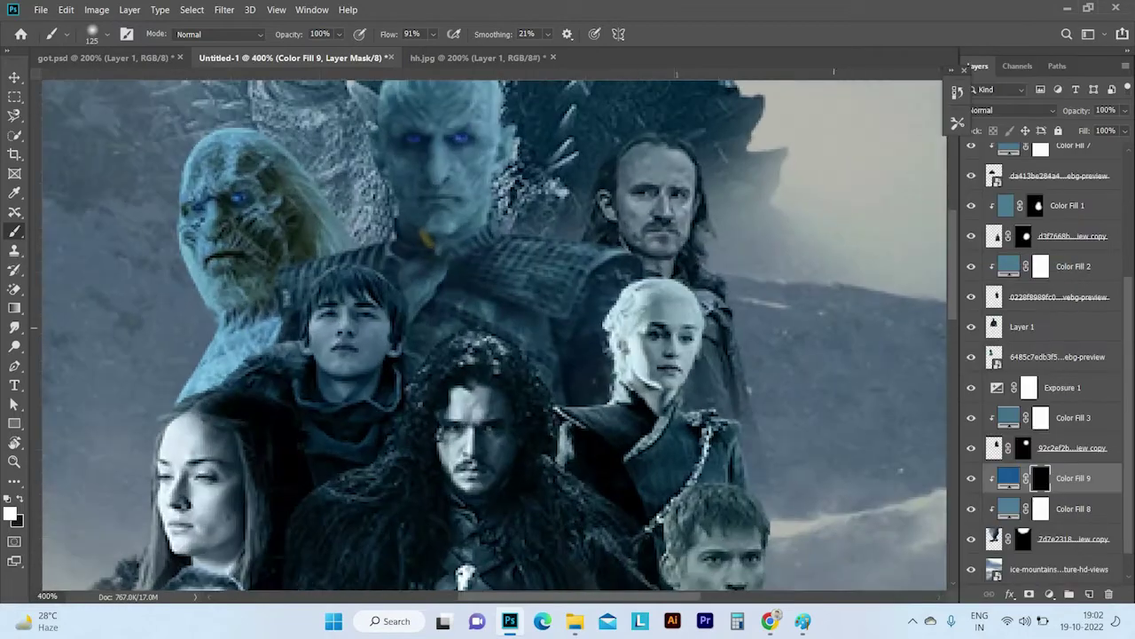
- Set the brush to 3 px for refining the masks
drag(88, 80, 82, 81)
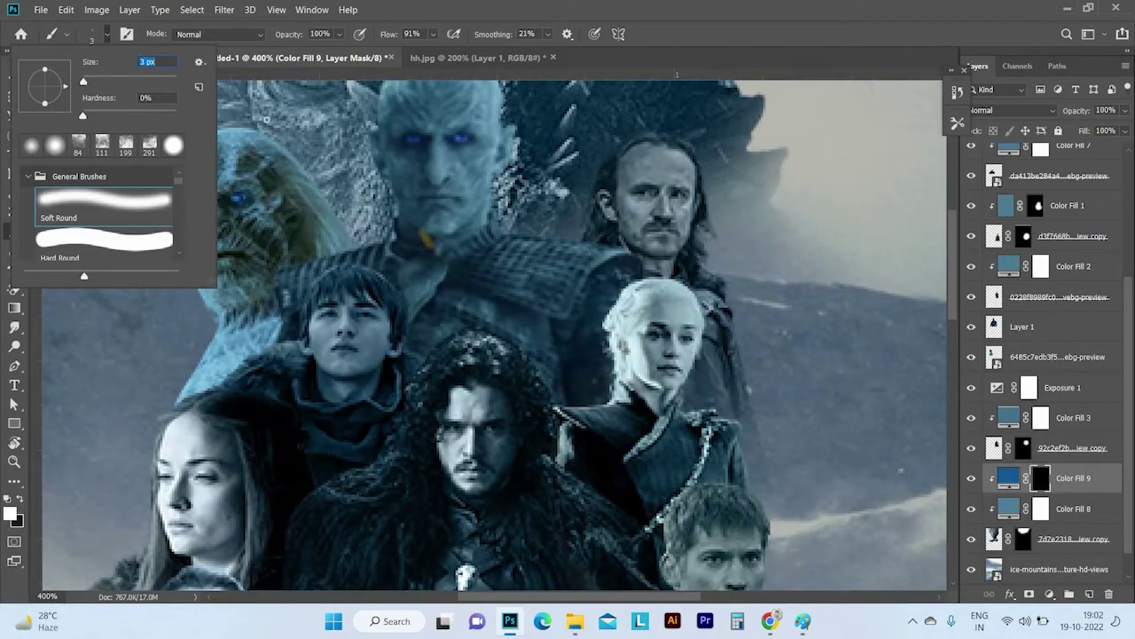
key(Return)
key(Return)
scroll(265, 335, up, 5)
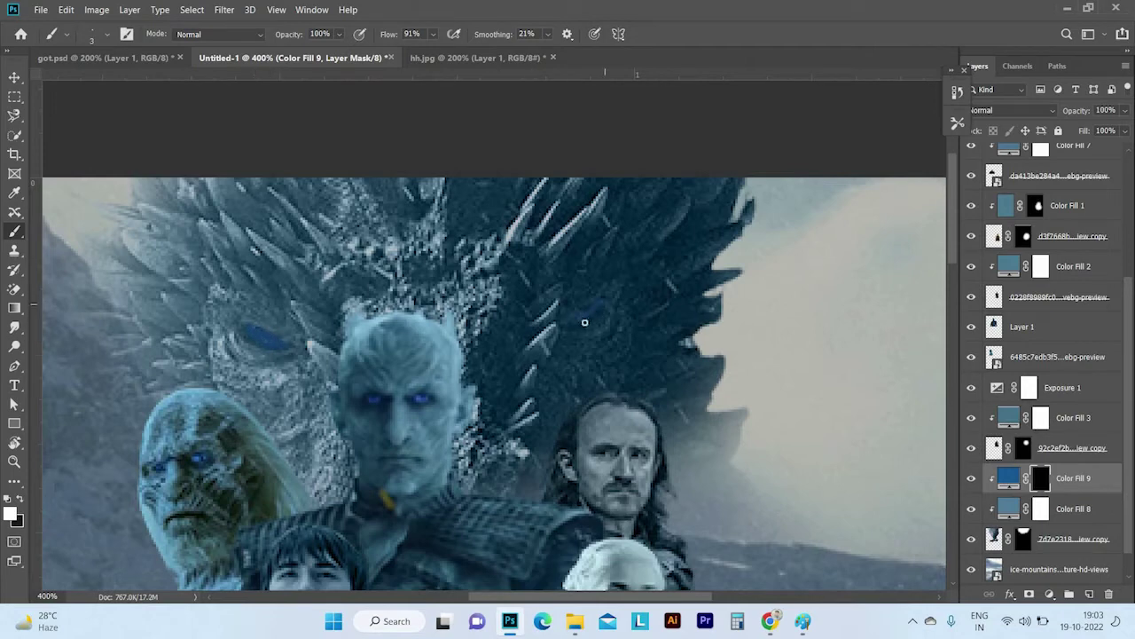
click(1012, 110)
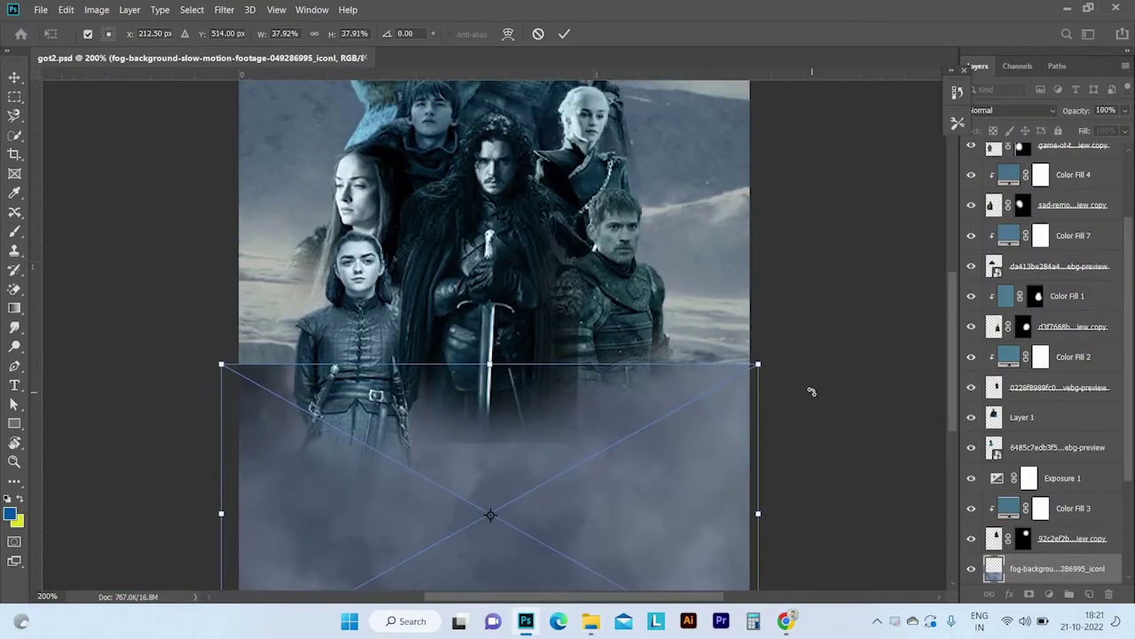
- Add a layer mask to the fog layer and adjust the brush settings
click(1049, 593)
click(107, 34)
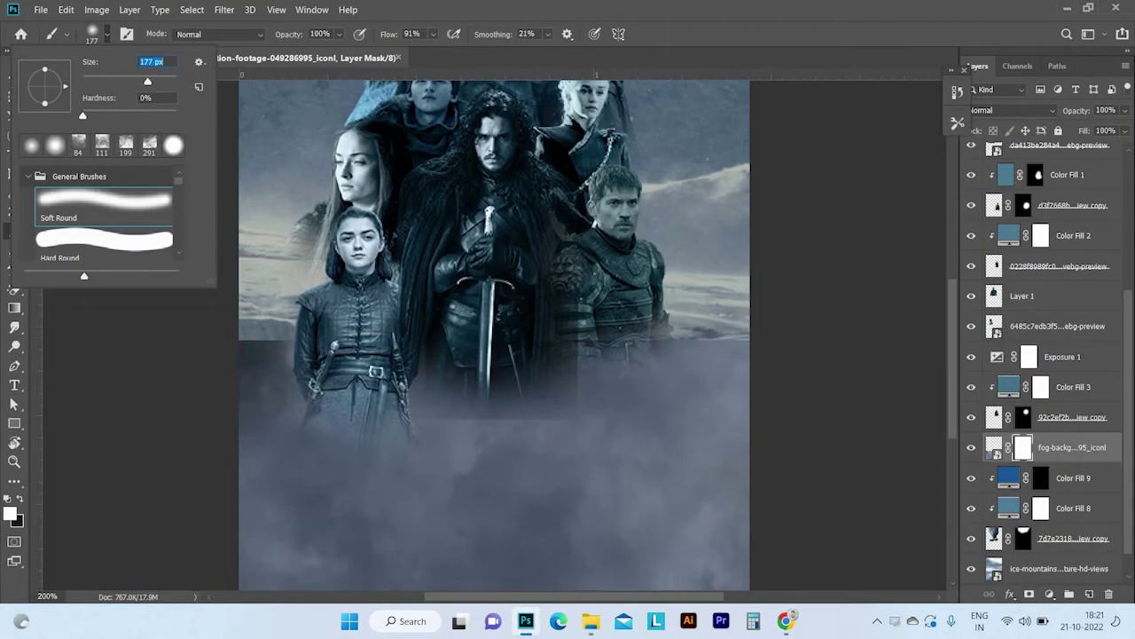
key(Return)
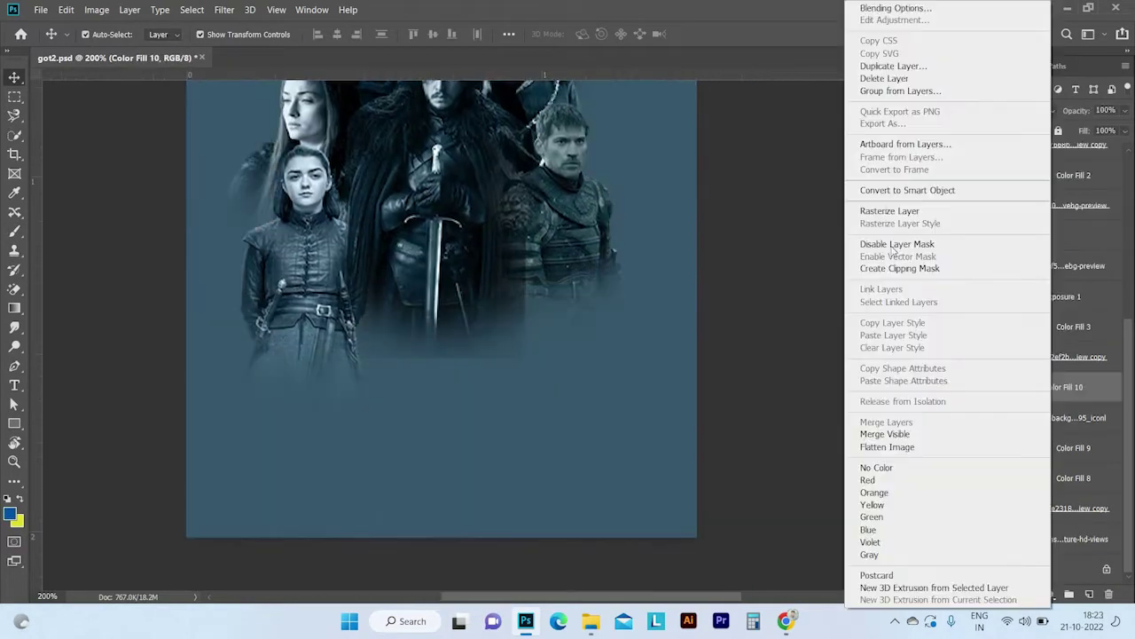
- Set the fog tint to Color blend mode and place the Game of Thrones logo in the fog
click(1011, 110)
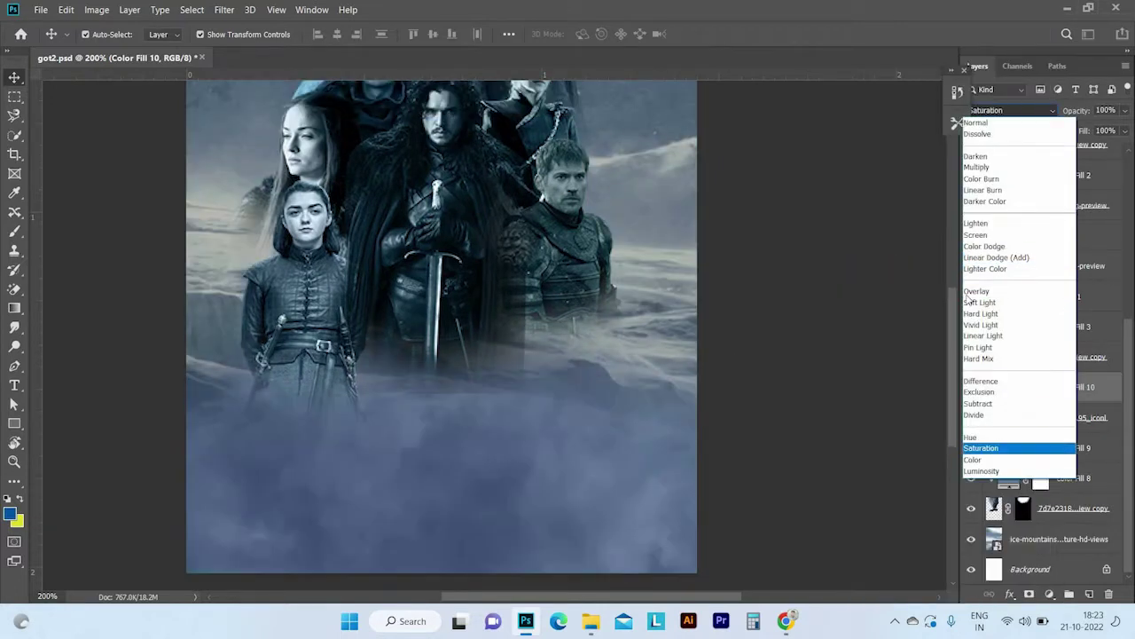
click(973, 458)
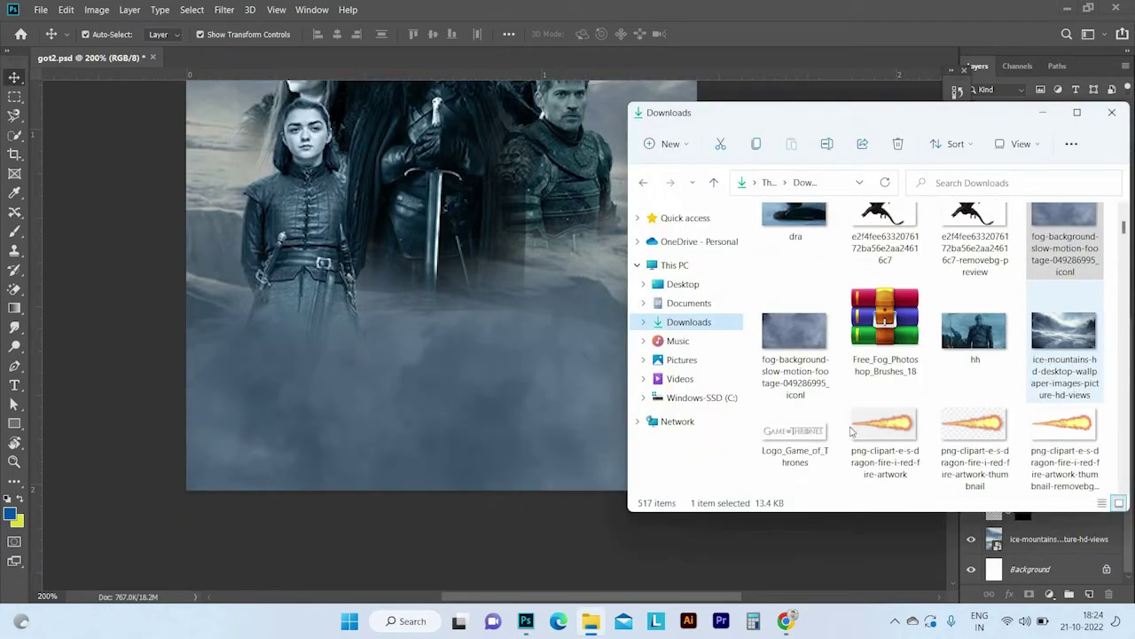
mouse_move(793, 432)
mouse_down()
mouse_move(431, 301)
mouse_move(422, 371)
mouse_move(633, 329)
mouse_up()
- Commit the logo, then try placing and resizing a dragon image before cancelling it
key(Return)
click(551, 315)
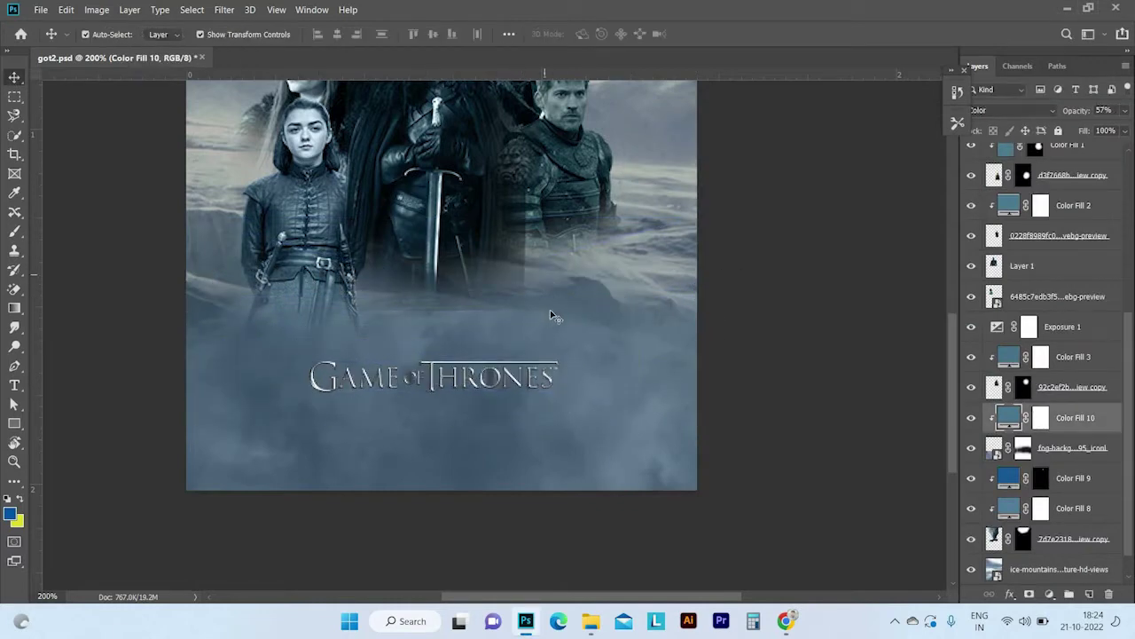
click(592, 621)
drag(817, 336, 533, 322)
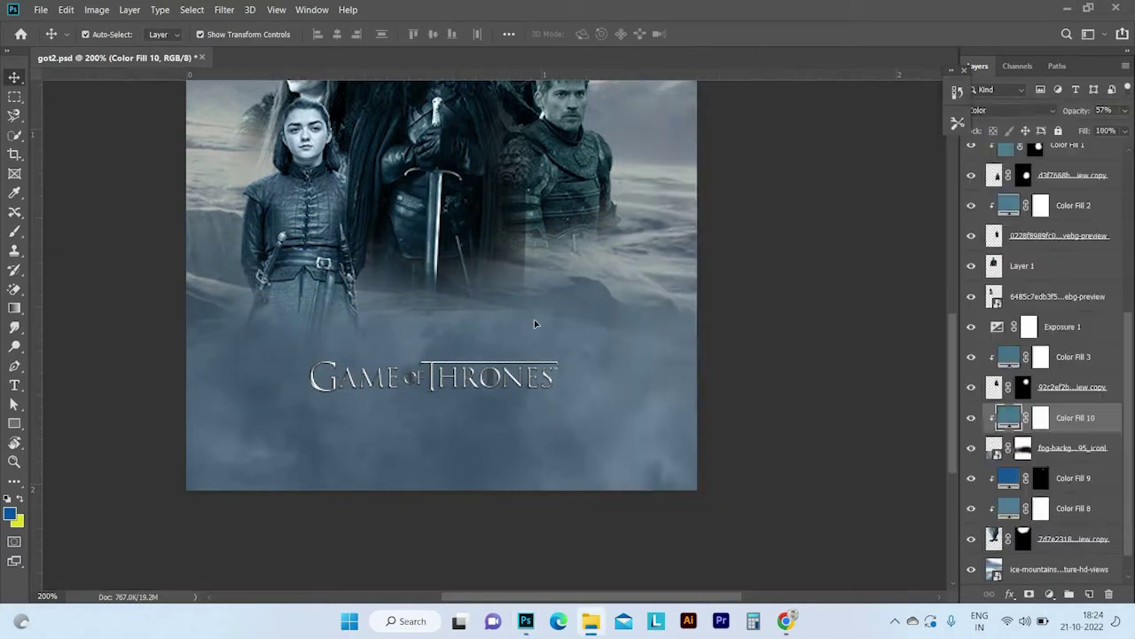
mouse_move(696, 131)
mouse_down()
mouse_move(594, 243)
mouse_move(335, 434)
mouse_up()
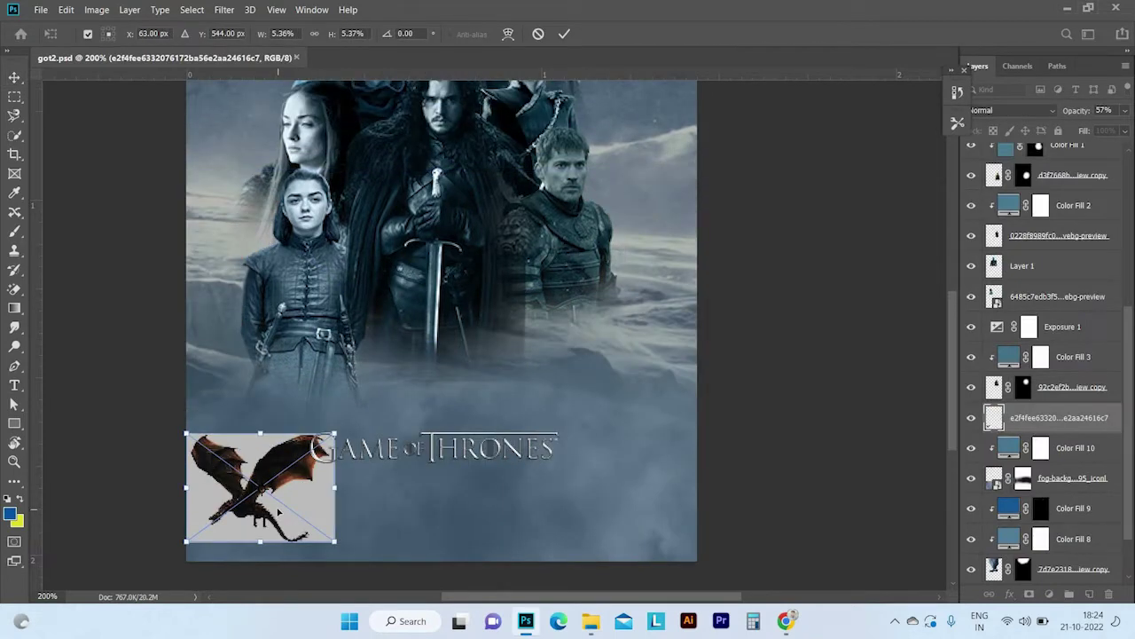
drag(277, 512, 572, 519)
key(Escape)
- Place the cut-out dragon small at the lower right of the poster
click(592, 621)
click(612, 293)
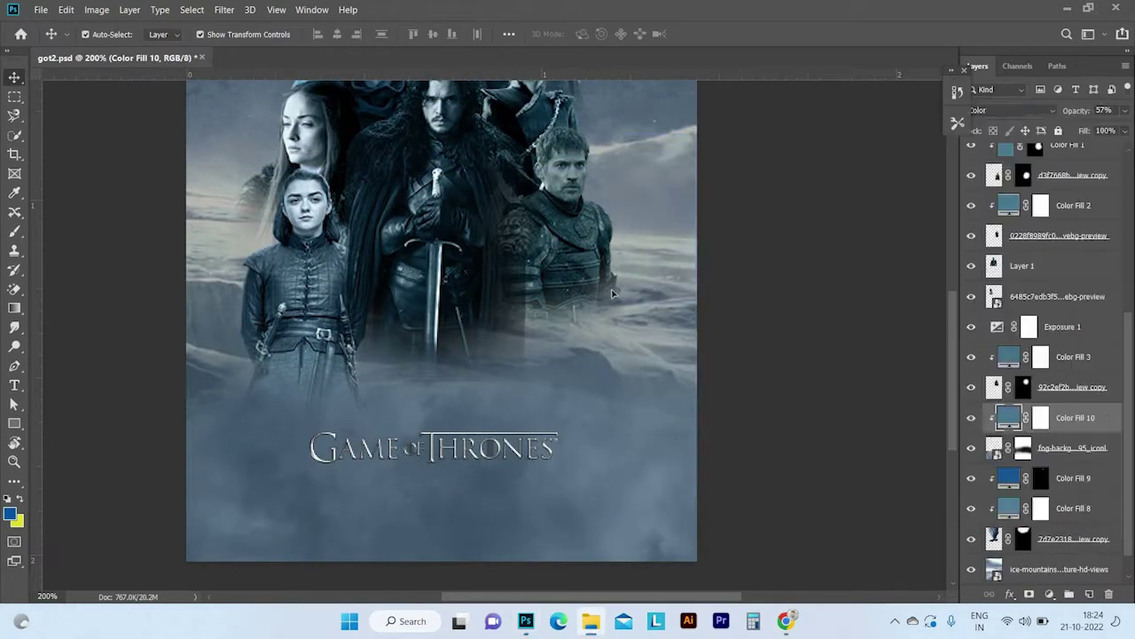
drag(697, 190, 291, 489)
mouse_move(241, 524)
mouse_down()
mouse_move(621, 451)
mouse_move(619, 477)
mouse_up()
key(Return)
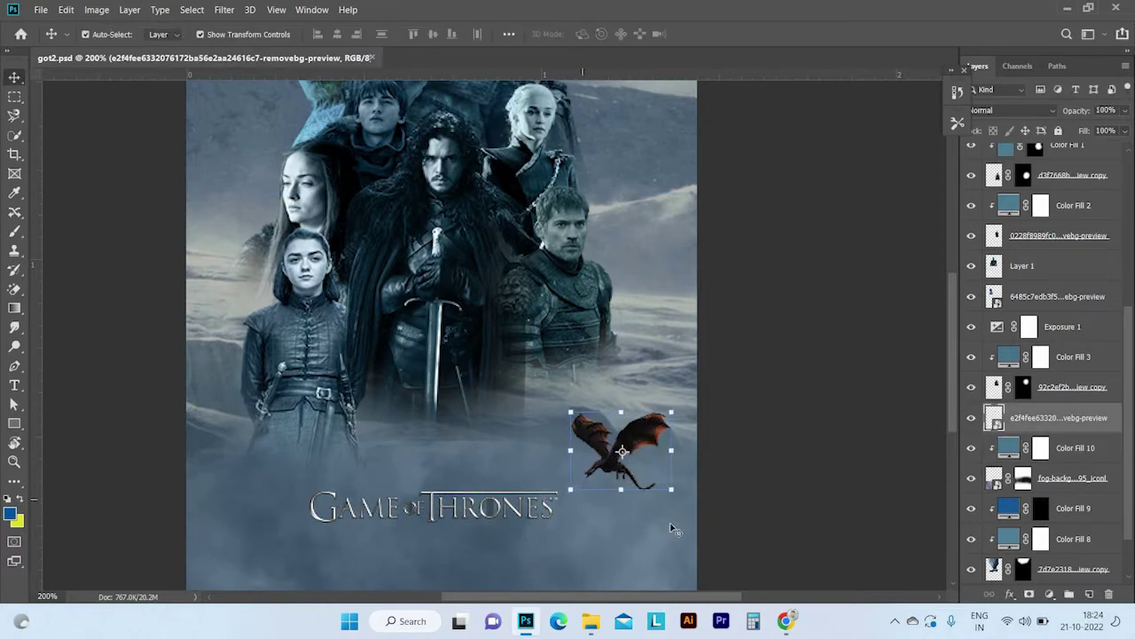
- Alt-drag a copy of the dragon and flip it horizontally
drag(275, 471, 276, 471)
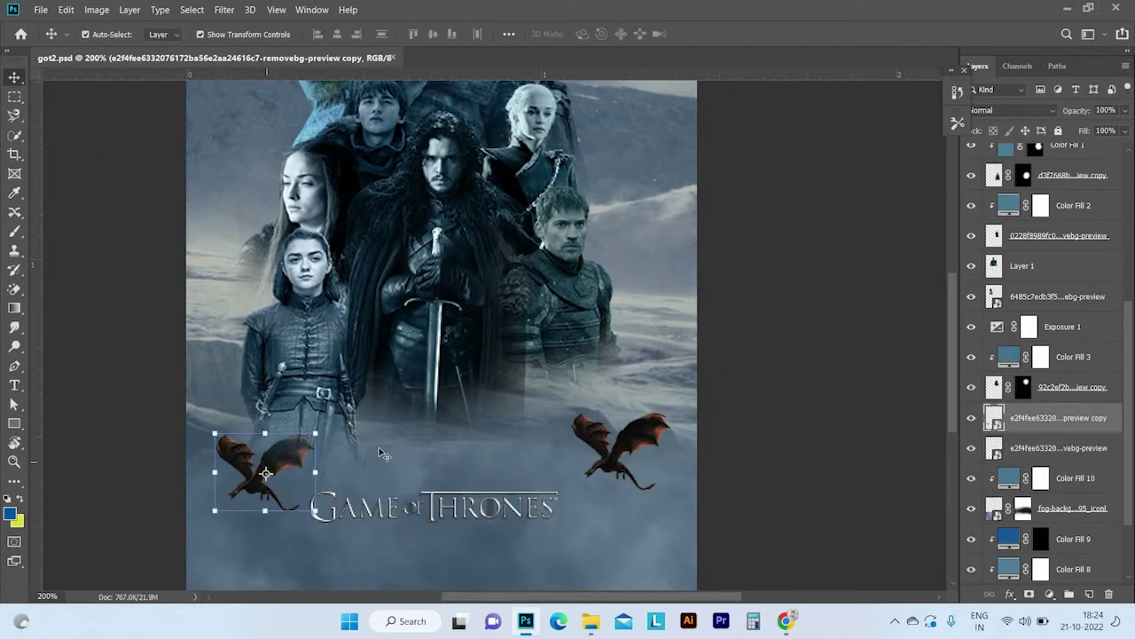
right_click(260, 478)
click(306, 452)
right_click(270, 477)
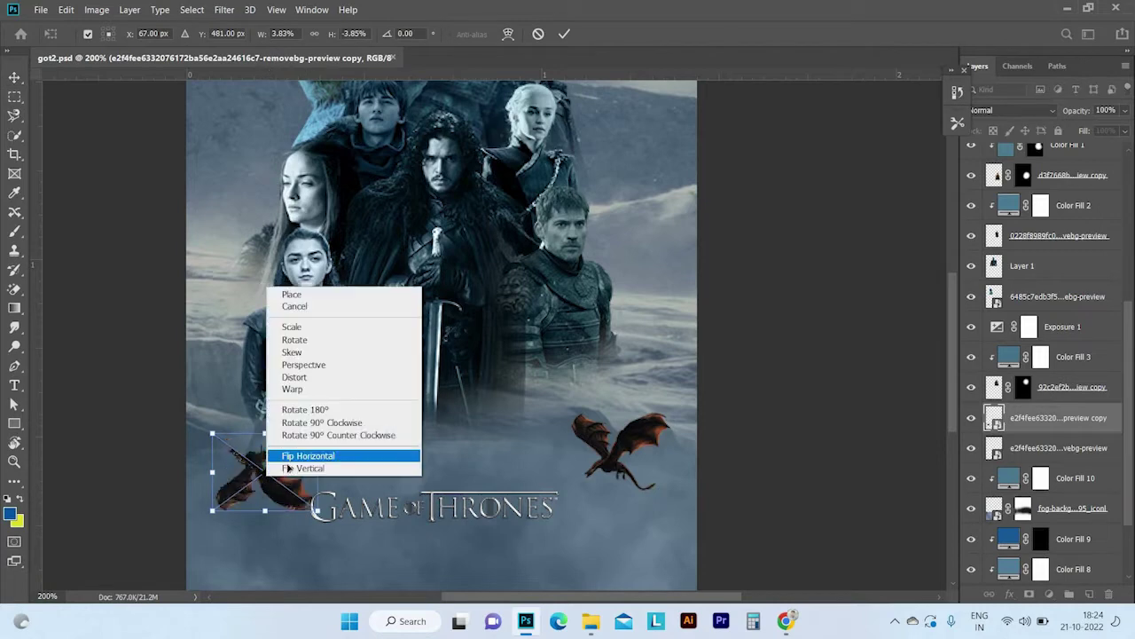
click(316, 455)
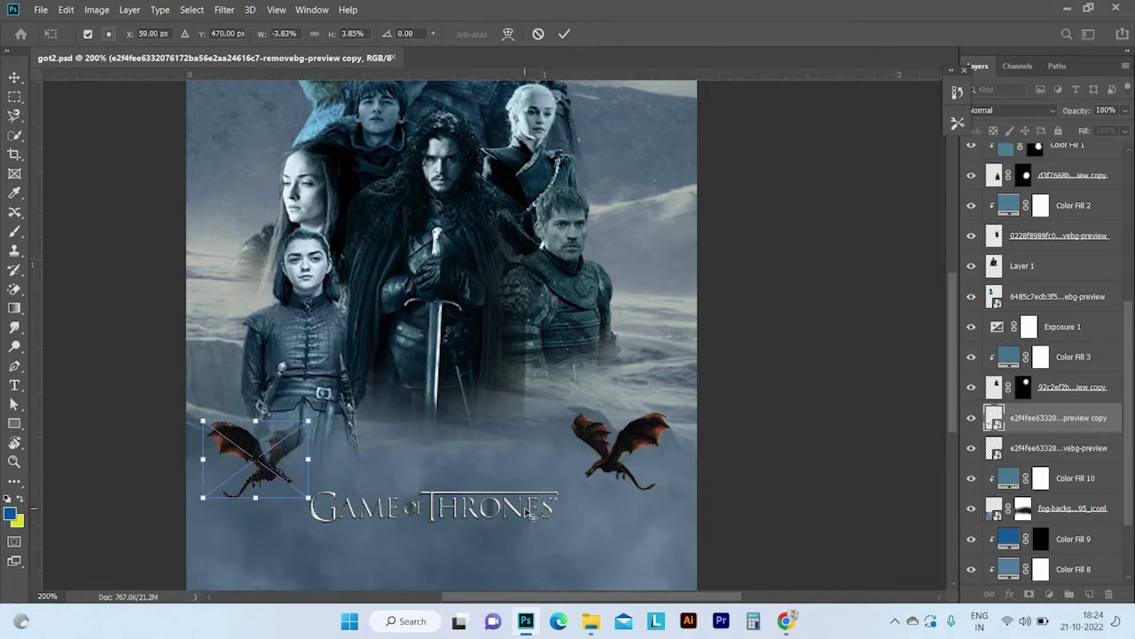
key(Return)
click(368, 93)
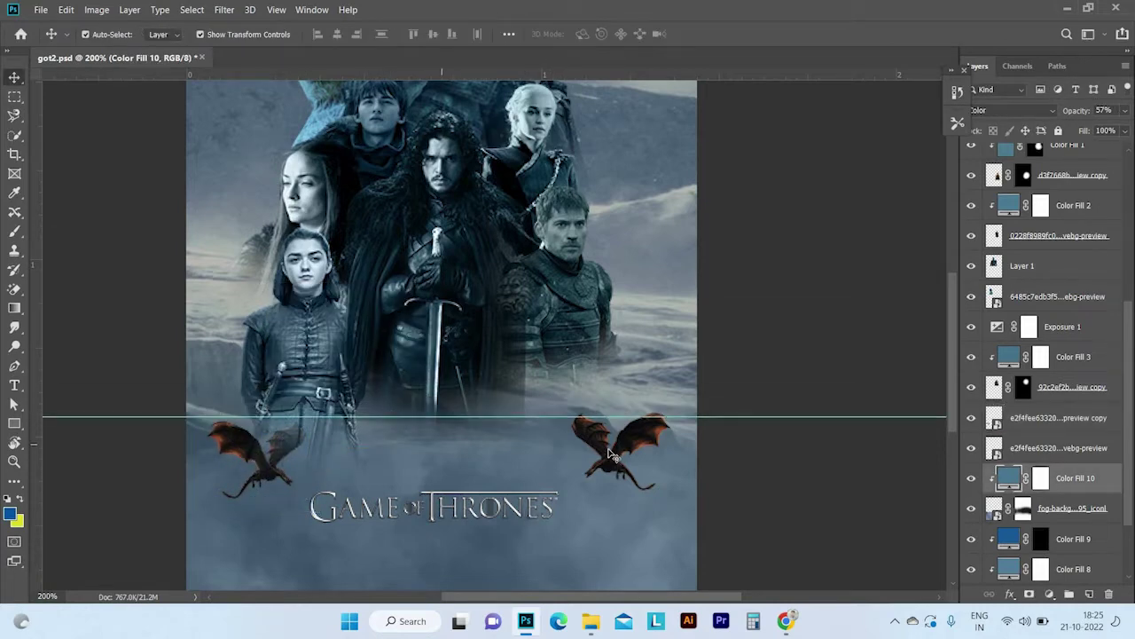
- Position the mirrored dragon beside the logo's left end, then select the logo layer
drag(609, 455, 618, 461)
click(486, 427)
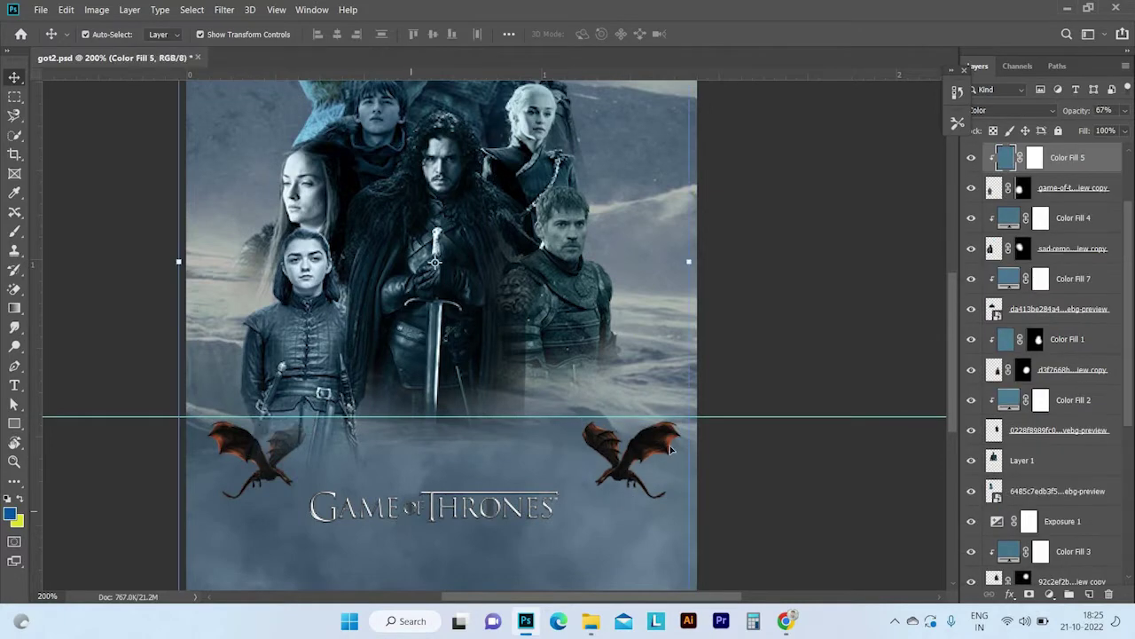
click(413, 504)
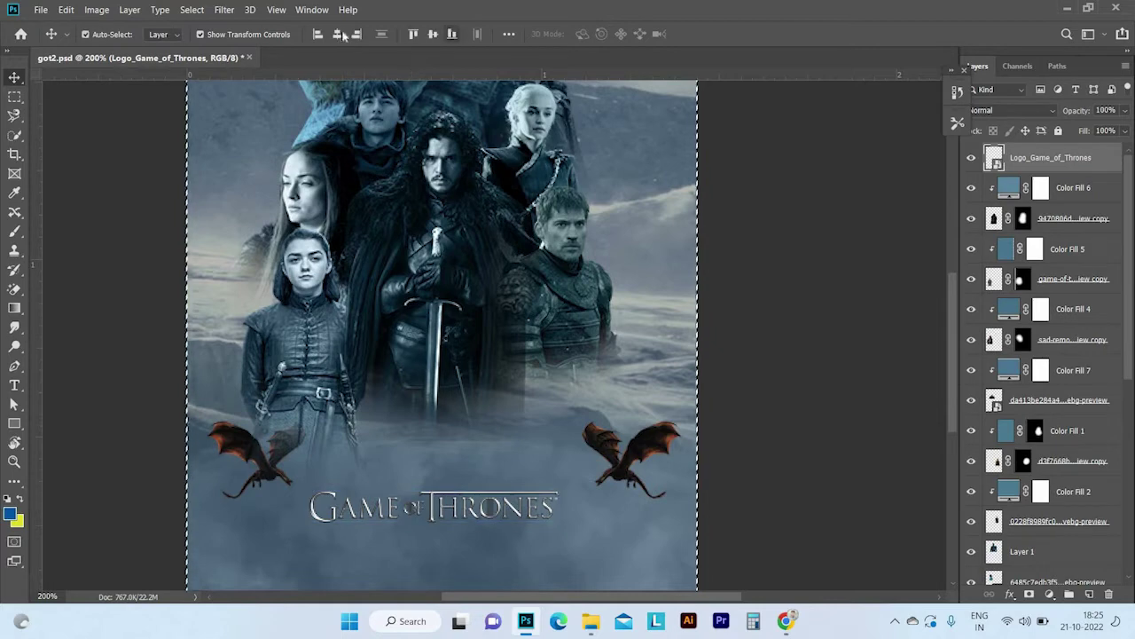
scroll(446, 344, down, 2)
scroll(533, 382, down, 4)
- Angle the fire blast out of the left dragon's mouth toward the logo
click(615, 414)
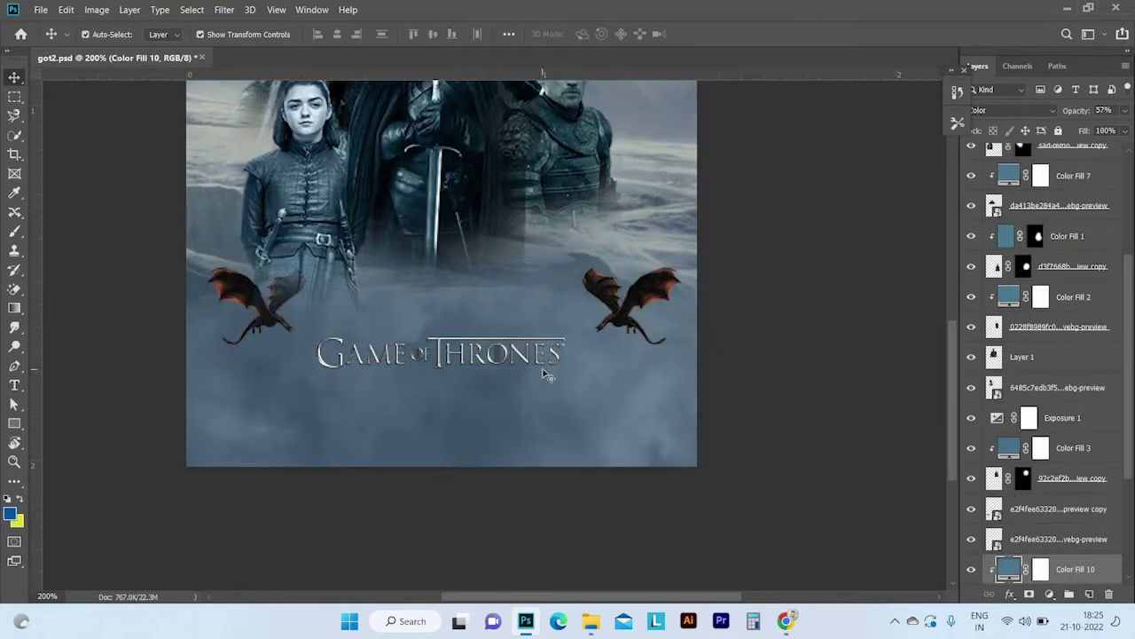
scroll(568, 373, up, 2)
click(632, 341)
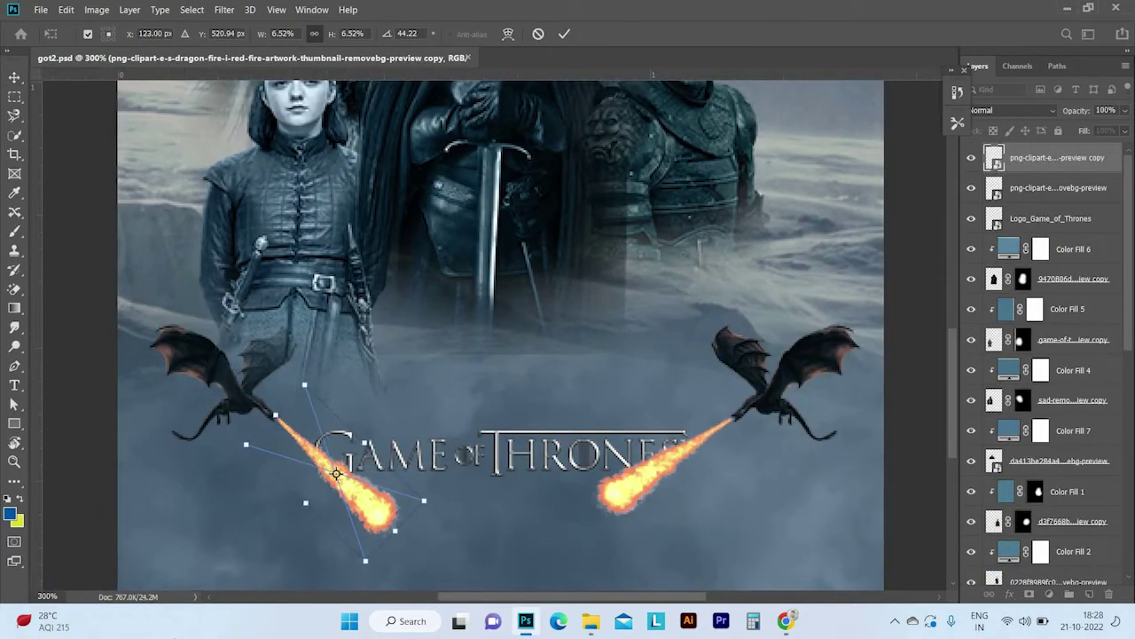
drag(333, 479, 337, 478)
key(Return)
key(ctrl+plus)
- Select the right-hand fire blast and duplicate it with Ctrl+J
click(444, 541)
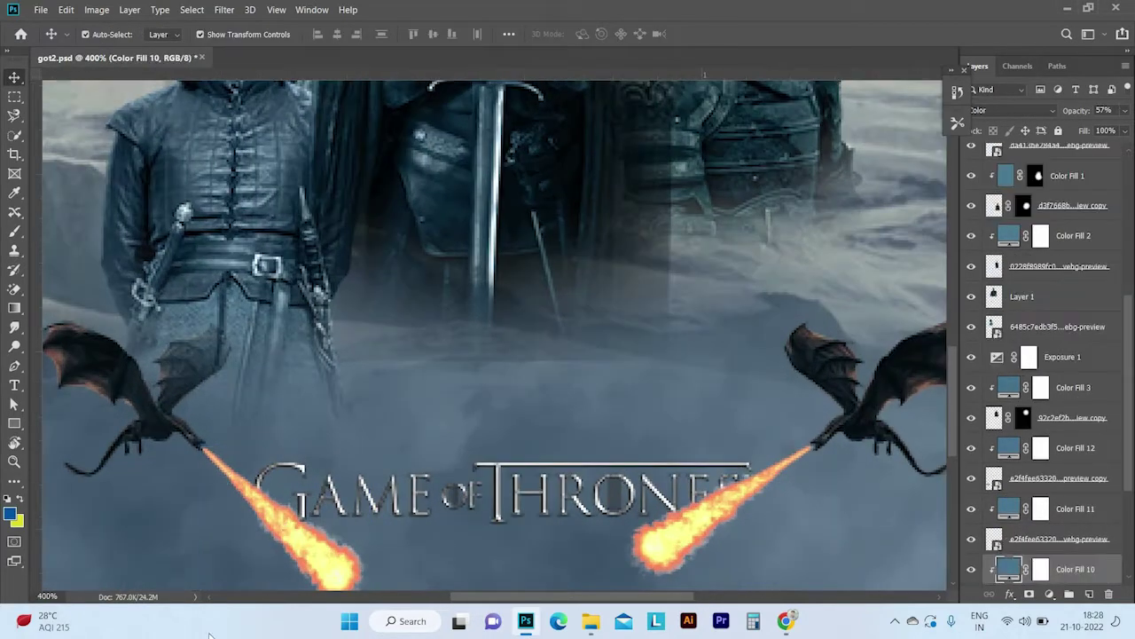
click(302, 532)
click(692, 528)
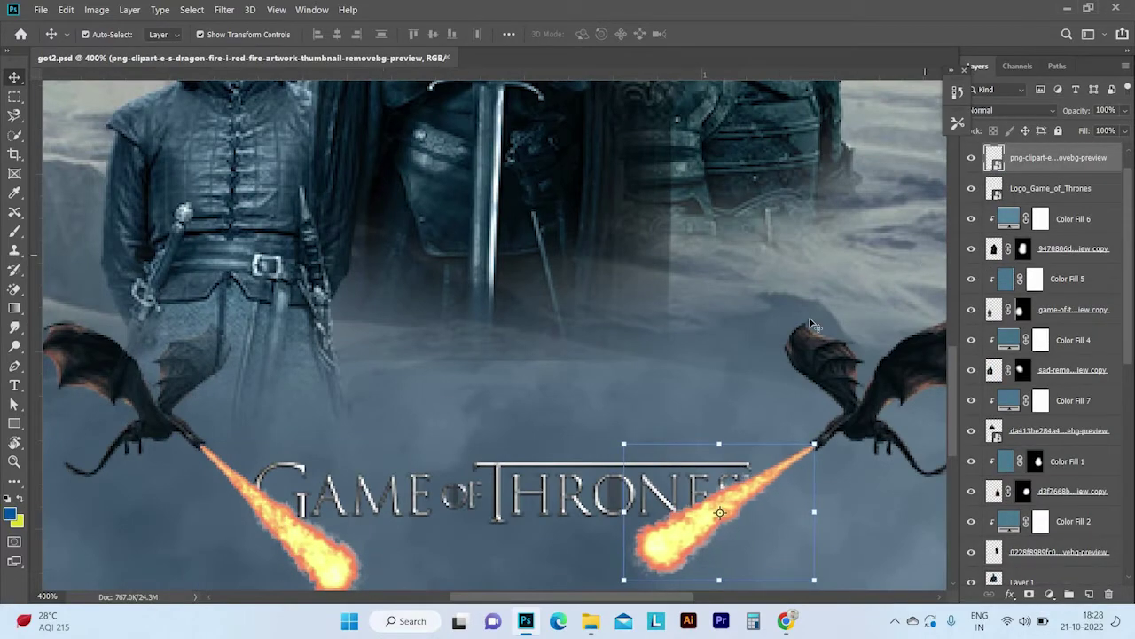
key(ctrl+j)
key(ctrl+minus)
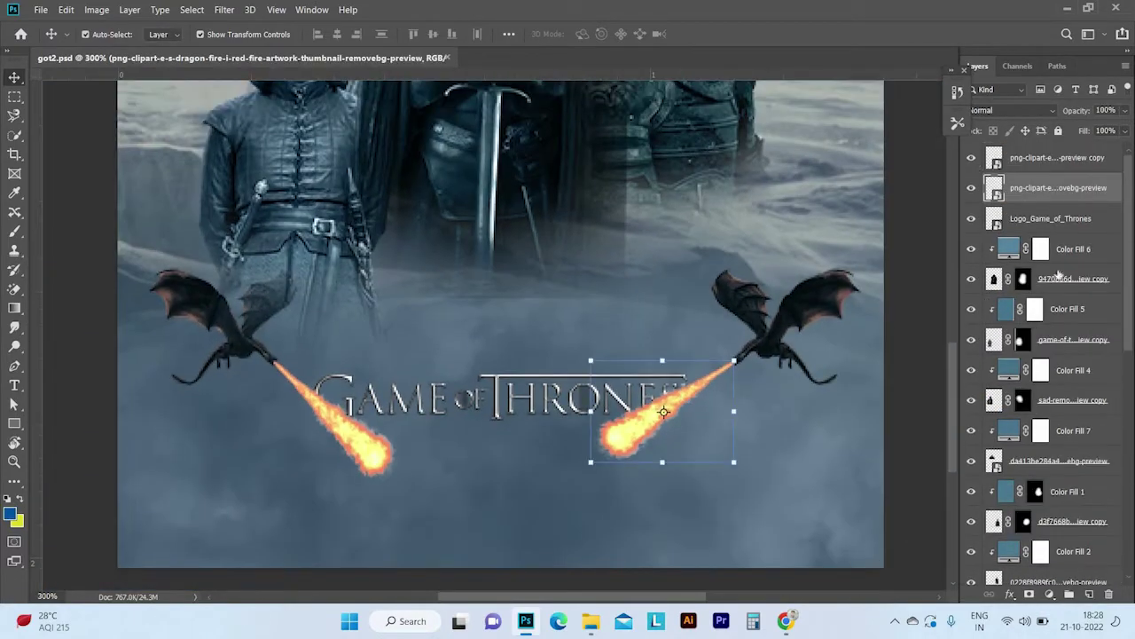
- Tint the right-hand fire blue with a clipped Solid Color fill layer
click(1049, 593)
click(1043, 341)
click(941, 339)
key(ctrl+alt+g)
- Recolour the right fire's fill grey-blue and set its blend mode to Color
key(ctrl+1)
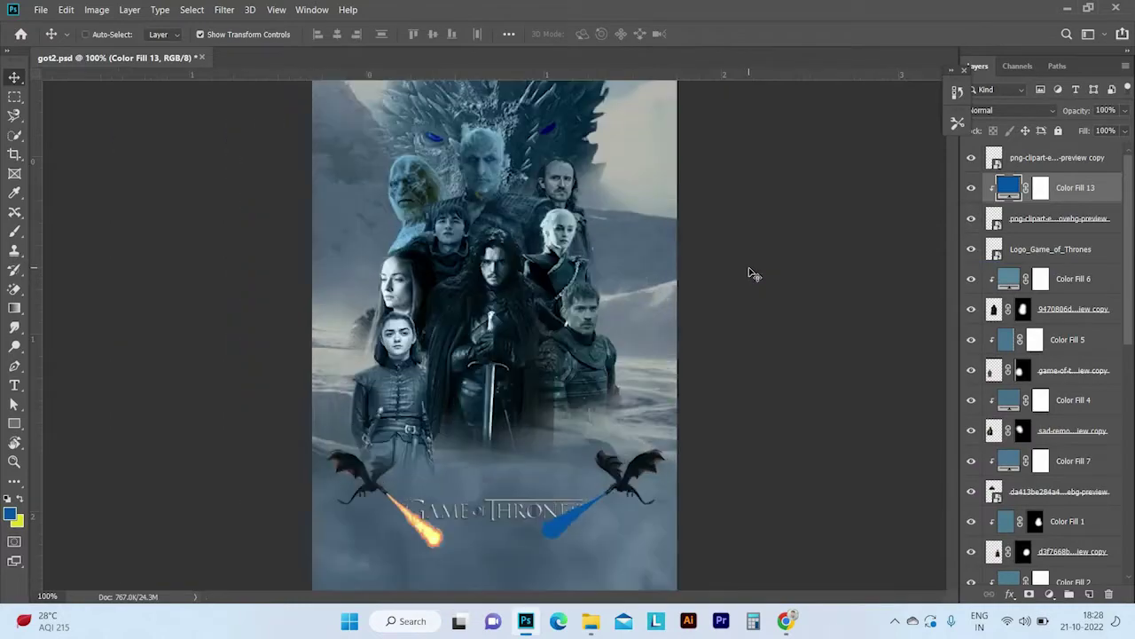
double_click(1007, 187)
click(938, 337)
key(ctrl+plus)
click(1012, 110)
click(994, 462)
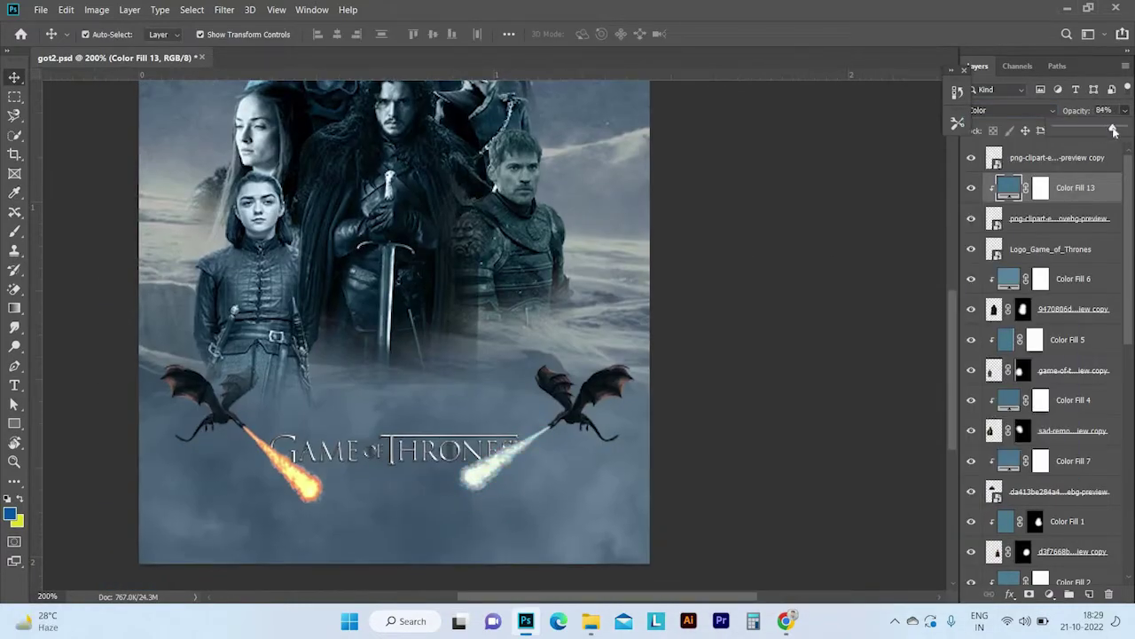
scroll(266, 466, up, 2)
- Clip a grey-blue Color-mode Solid Color fill to the left fire blast
click(284, 497)
click(1050, 594)
click(1042, 341)
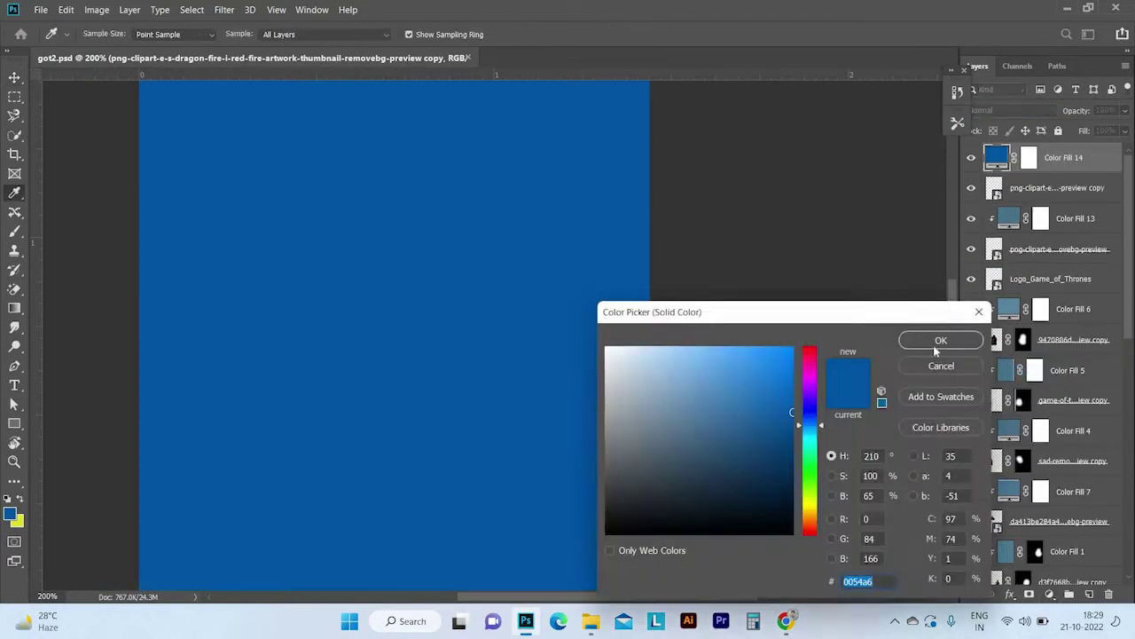
click(869, 337)
key(ctrl+alt+g)
scroll(572, 239, up, 1)
double_click(1008, 157)
click(692, 526)
click(869, 334)
click(1011, 110)
click(993, 461)
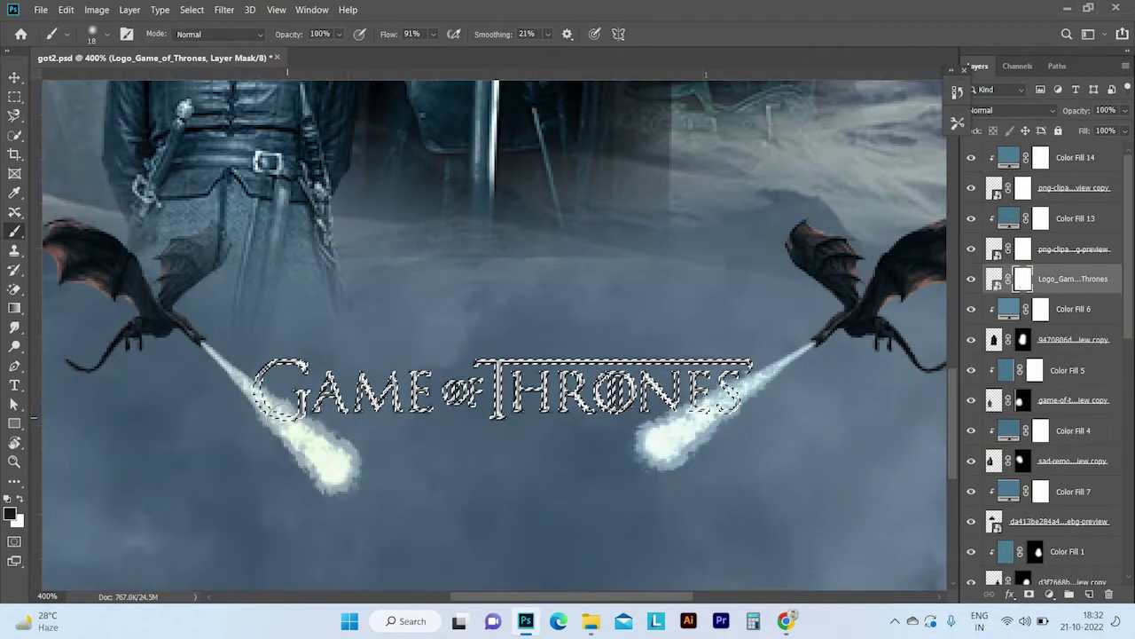
key(ctrl+plus)
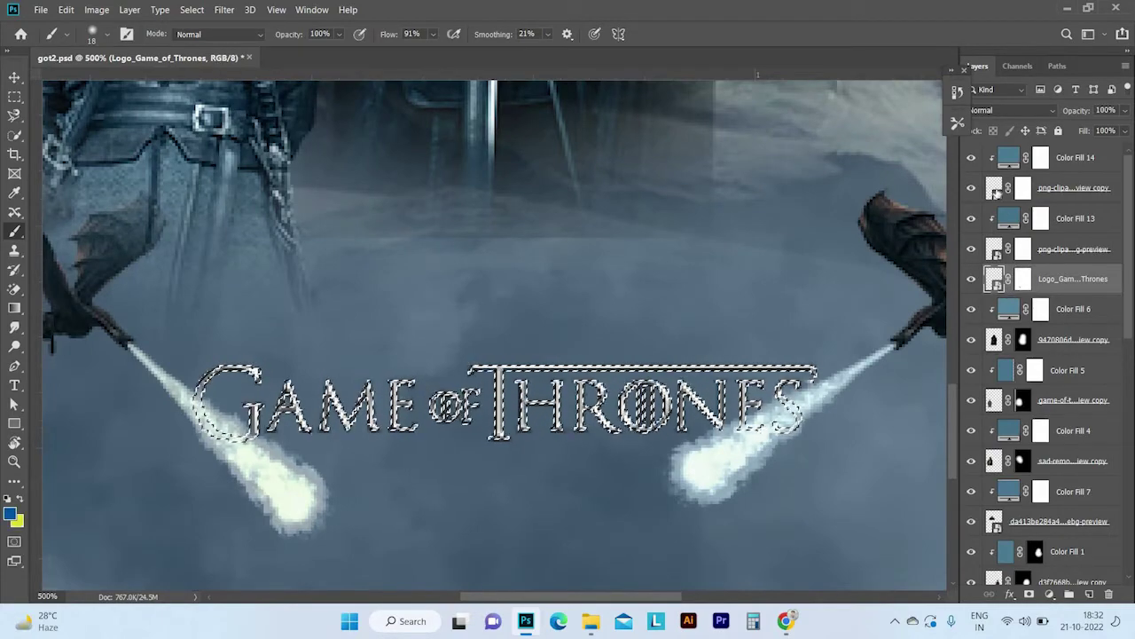
- Paint the fire copy's mask at the G's left edge using the logo selection
click(1073, 187)
click(1023, 187)
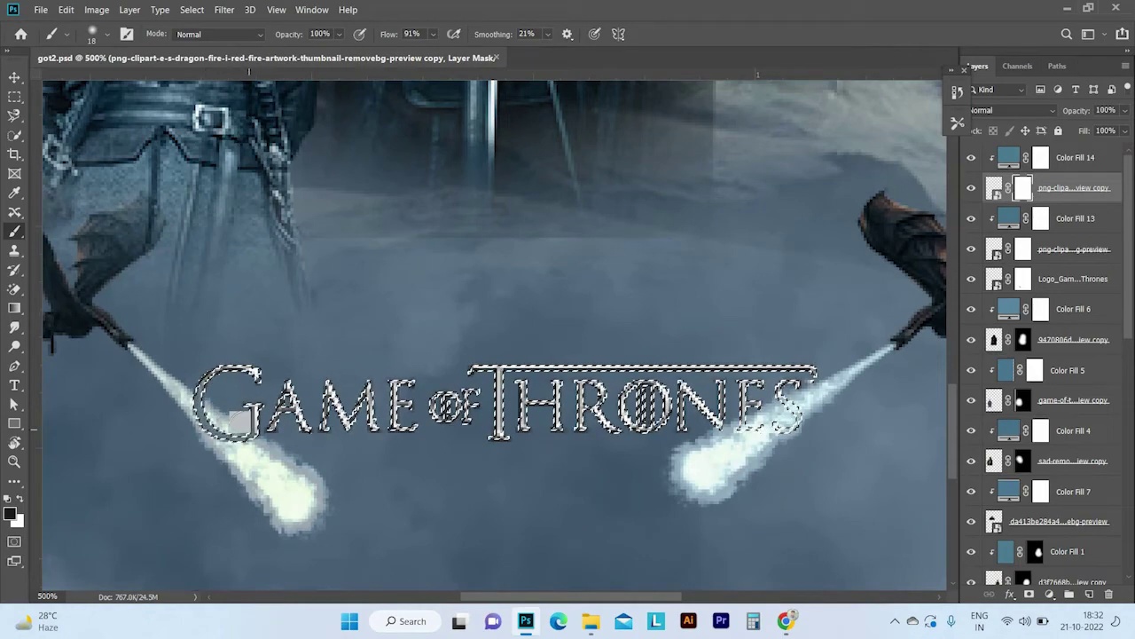
key(ctrl+d)
key(ctrl+shift+d)
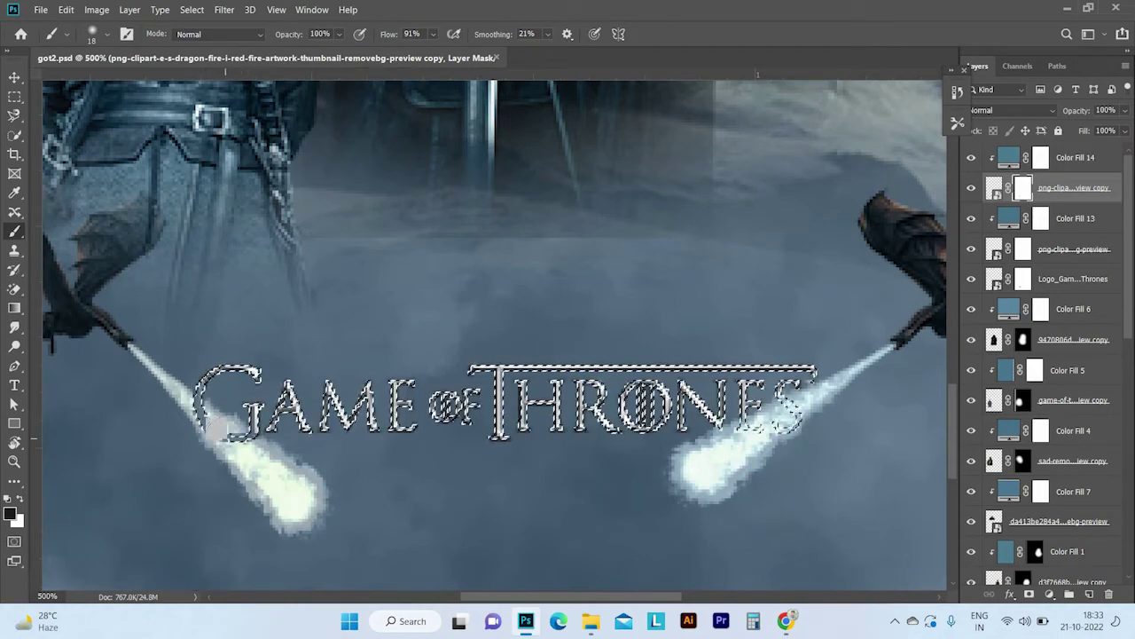
click(205, 399)
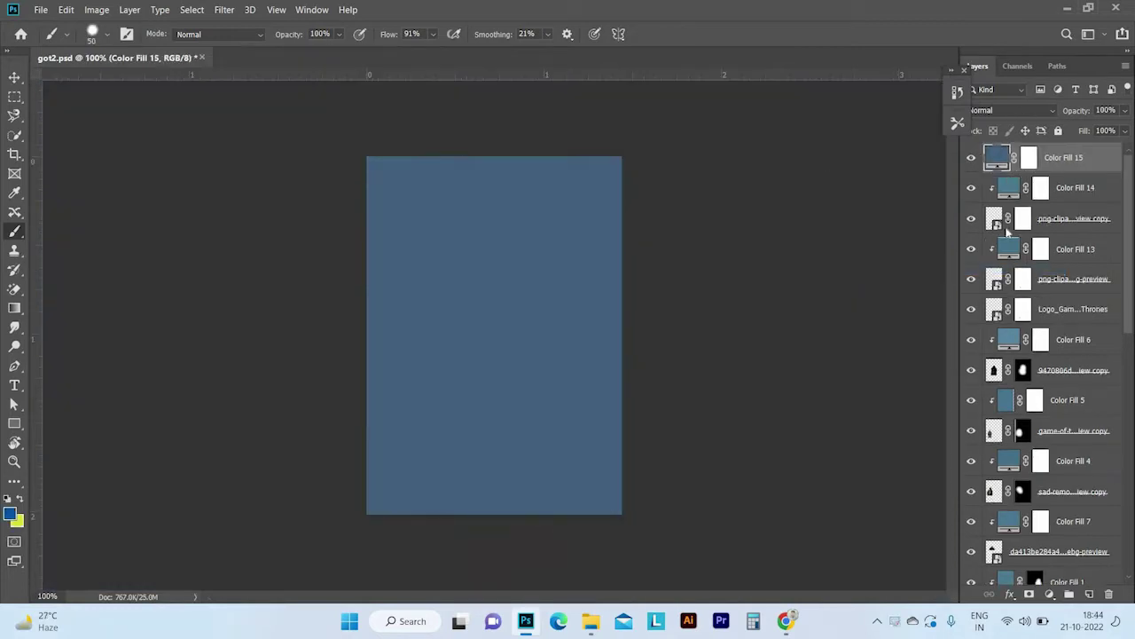
click(1011, 110)
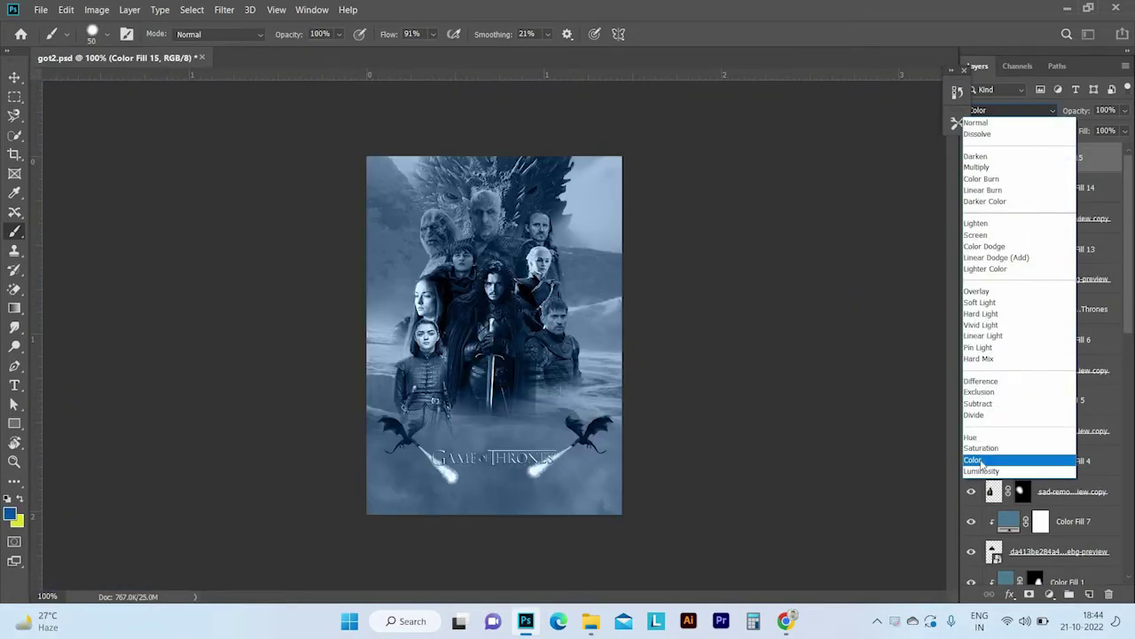
- Set Color Fill 15 to Soft Light and stamp all visible layers into Layer 2
click(975, 458)
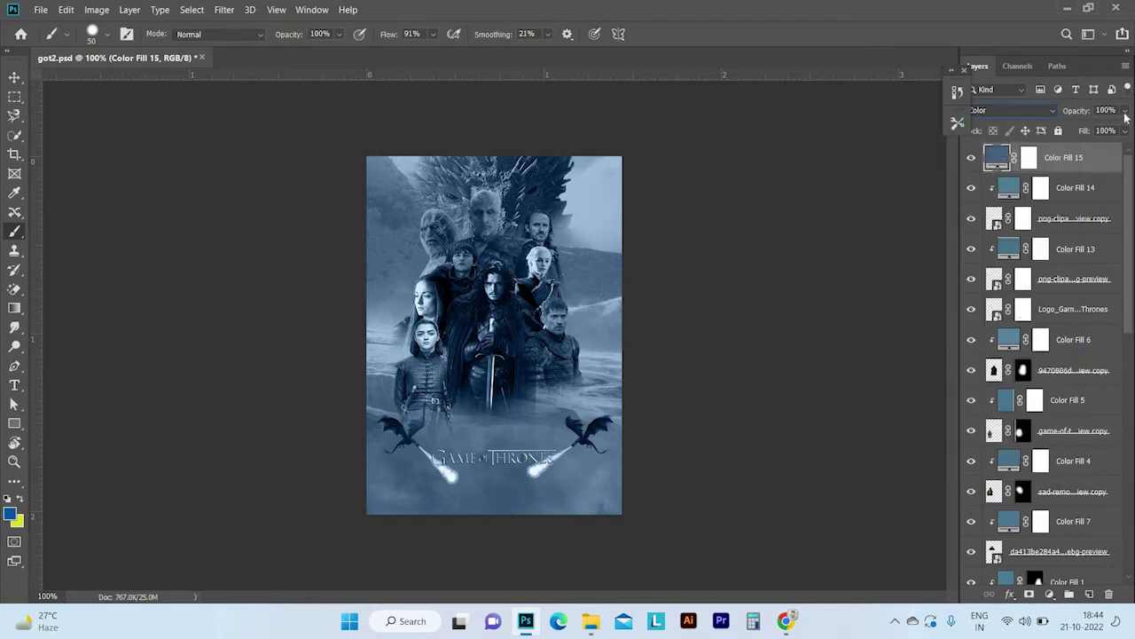
click(1012, 110)
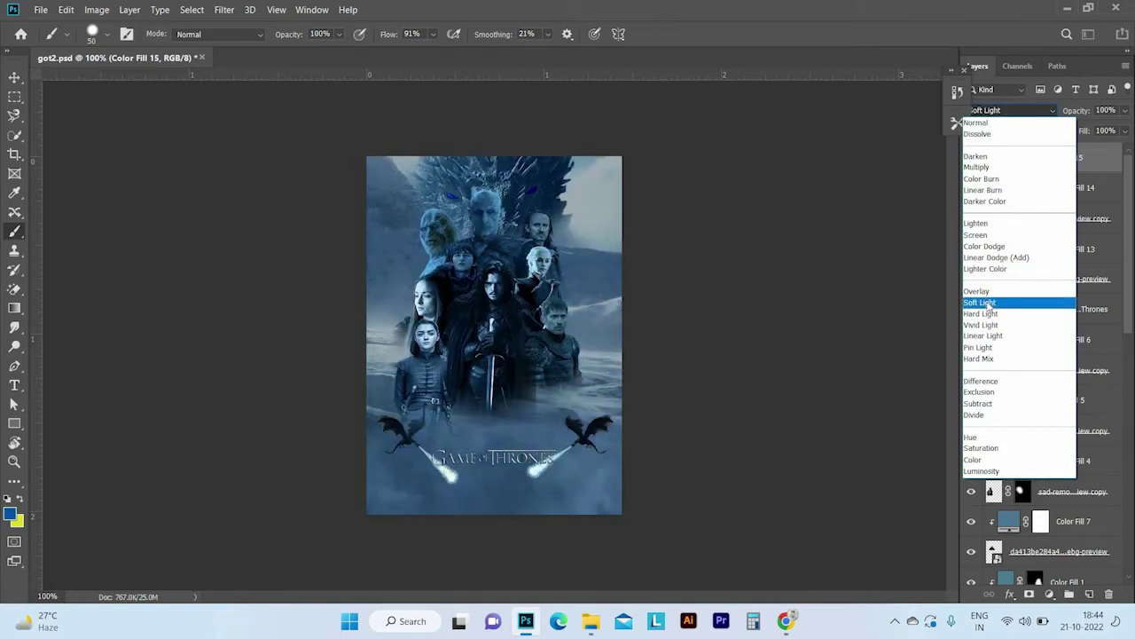
key(Return)
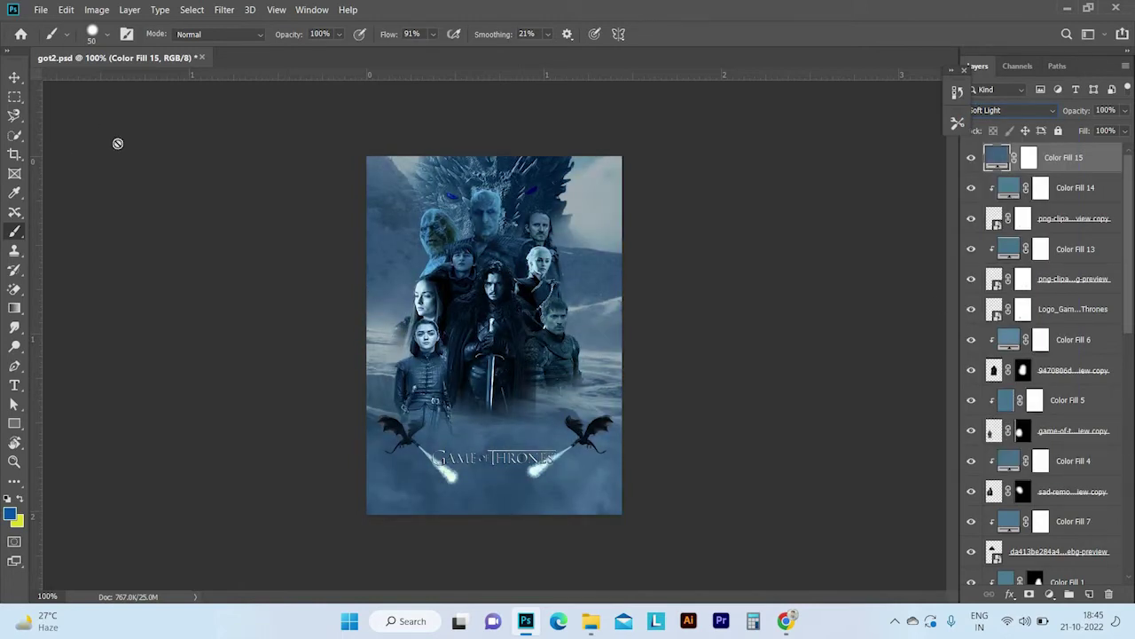
key(ctrl+shift+alt+e)
- Camera Raw on Layer 2: Exposure +0.35, Contrast +43, Highlights -11, Shadows +53
key(v)
click(225, 9)
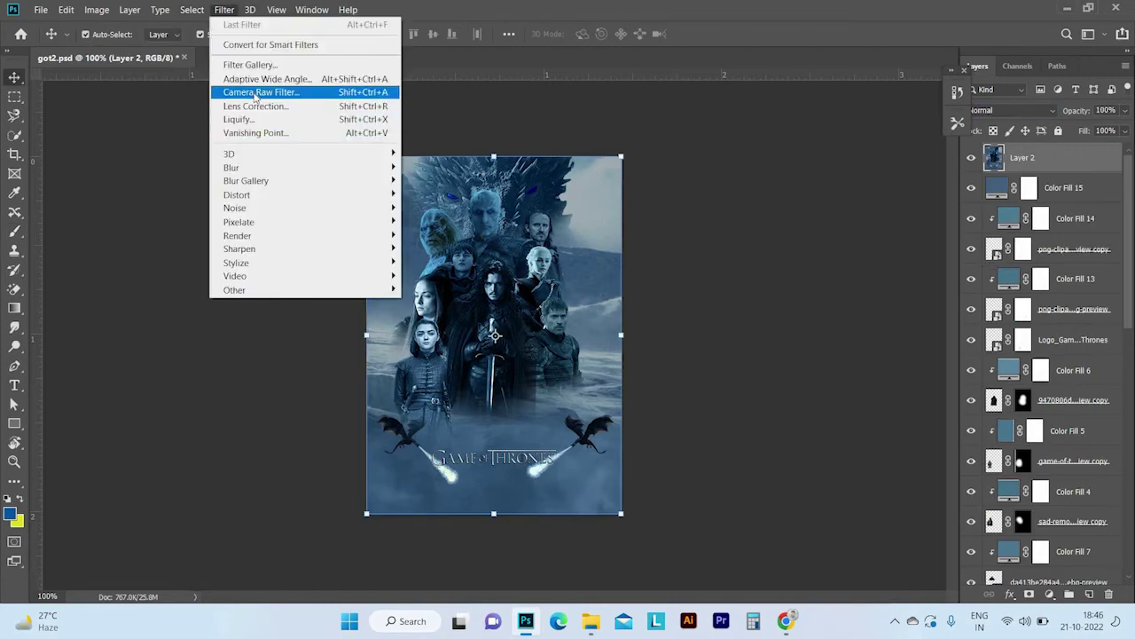
click(255, 92)
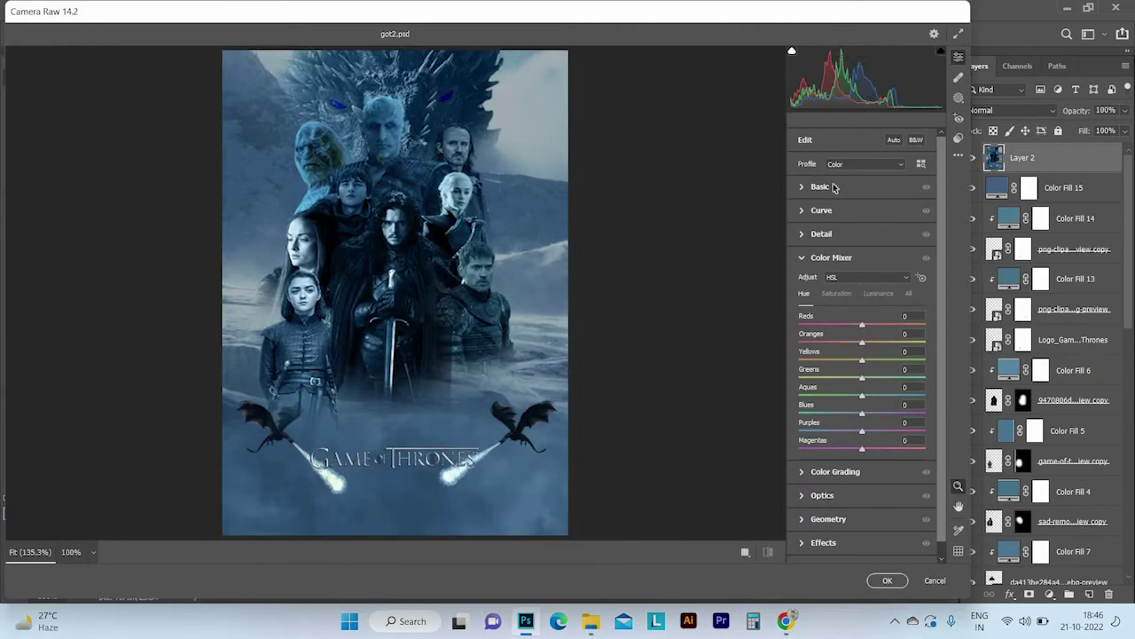
click(821, 187)
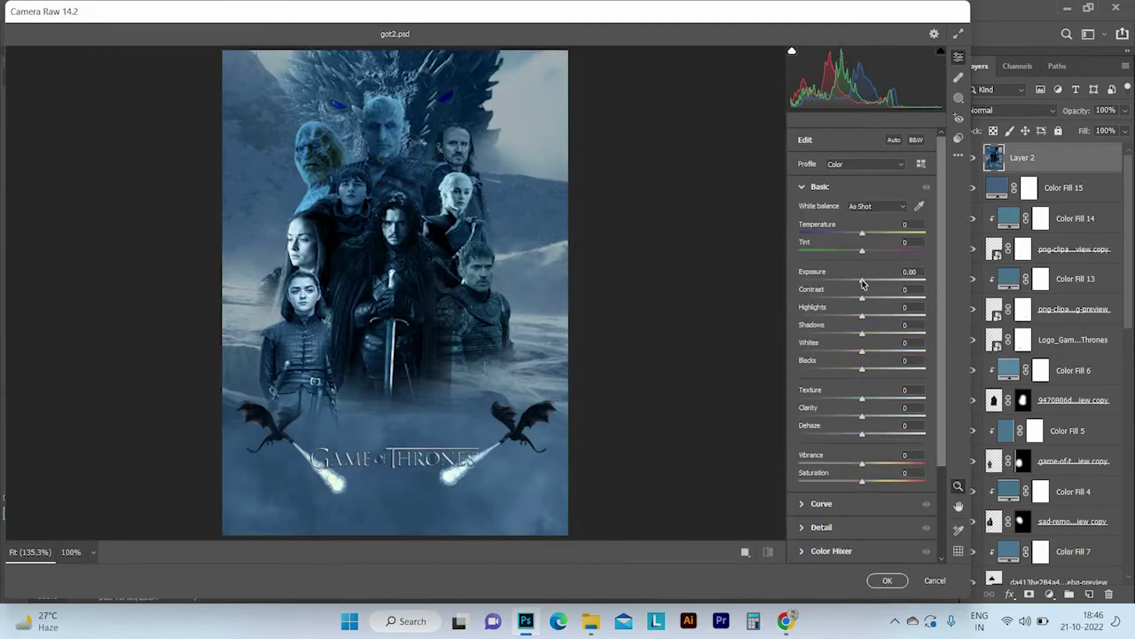
mouse_move(862, 281)
mouse_down()
mouse_move(848, 298)
mouse_move(891, 316)
mouse_move(854, 317)
mouse_up()
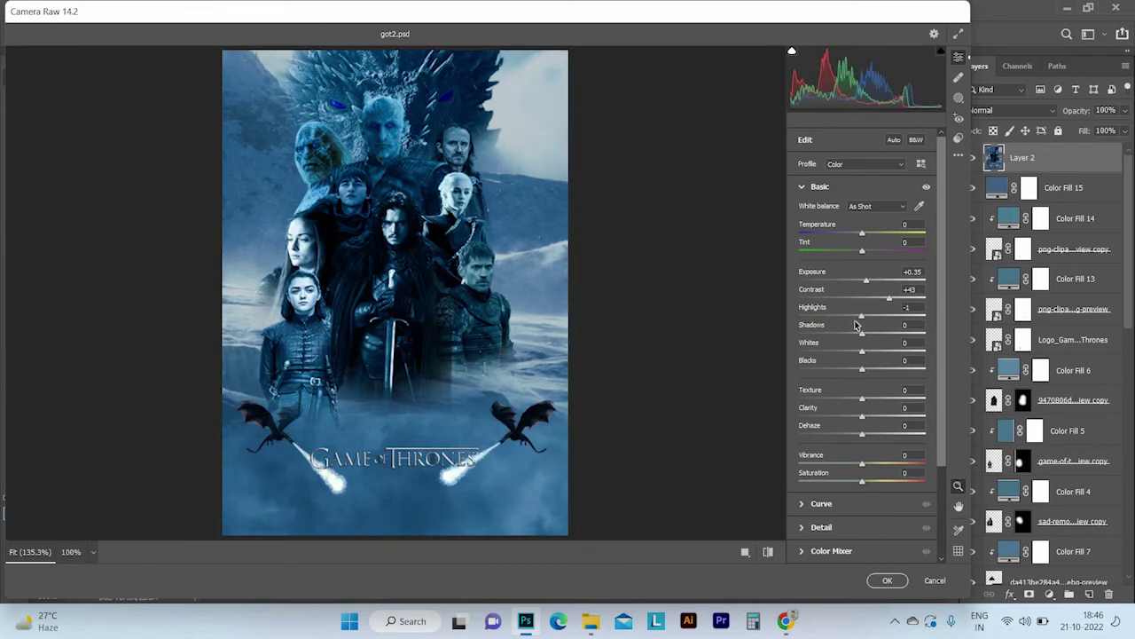
click(882, 335)
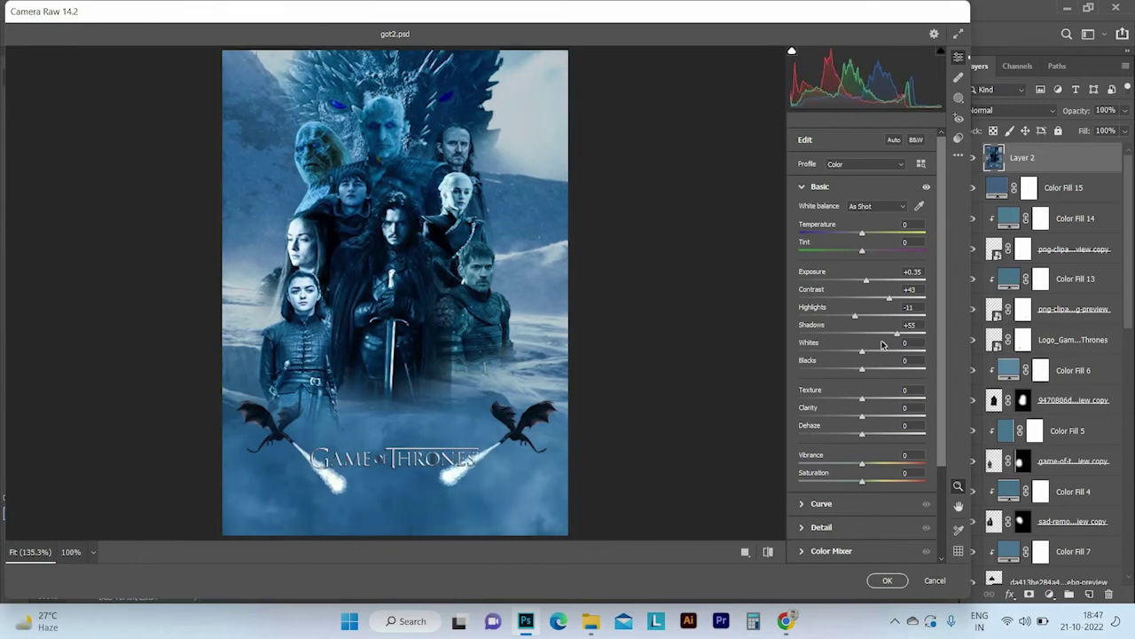